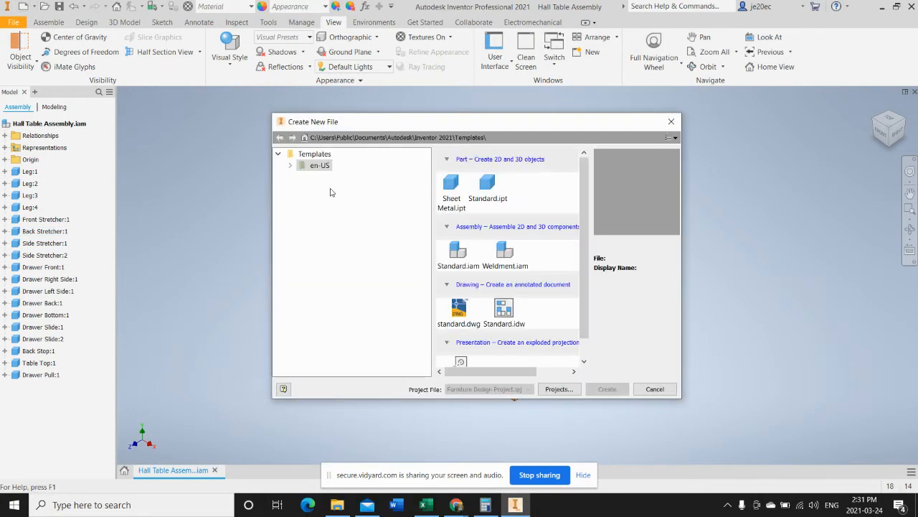
Create a new drawing from the ANSI (in).dwg template in the en-US English templates.
left_click(292, 167)
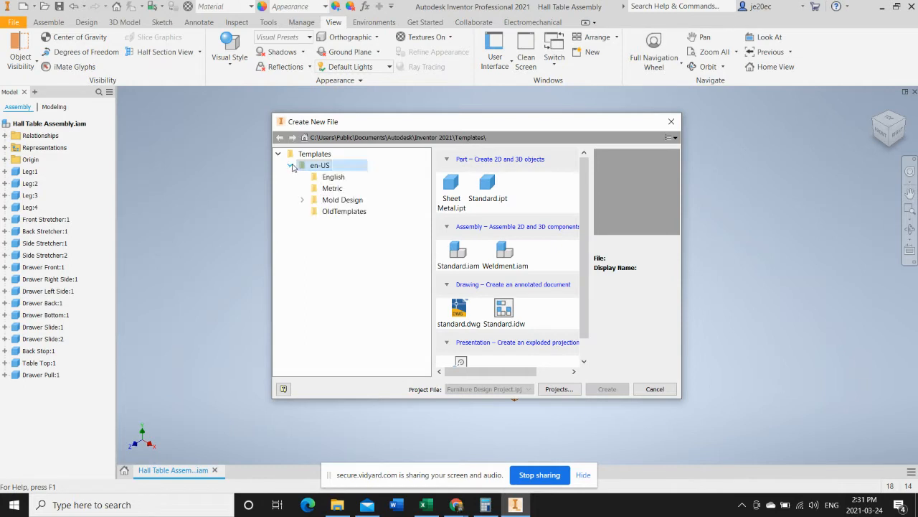
left_click(334, 177)
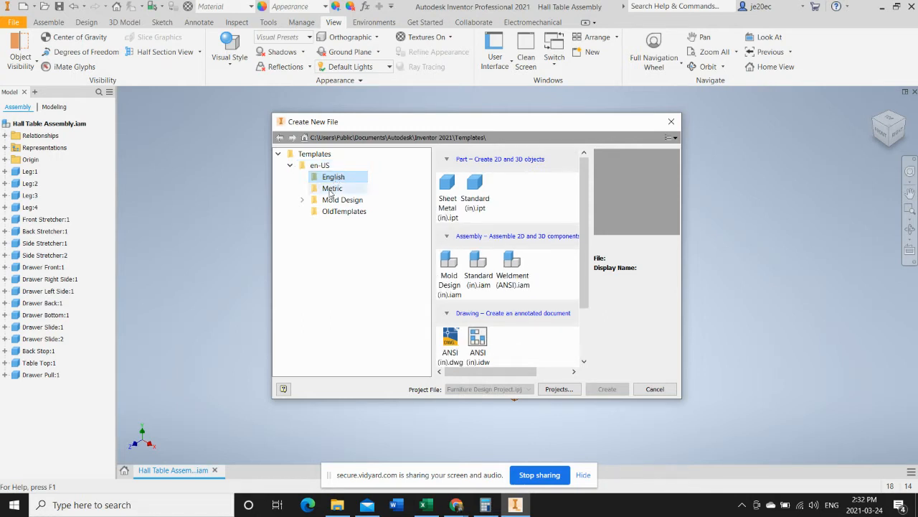
left_click(332, 190)
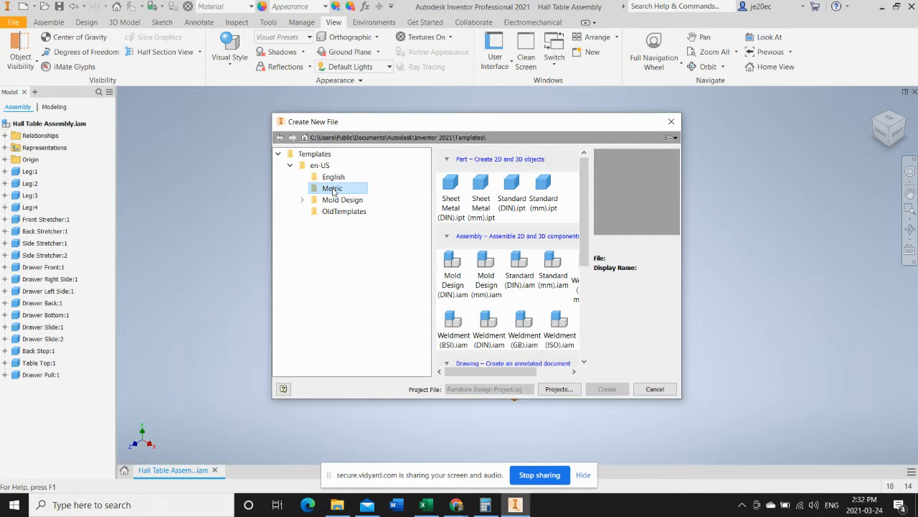
left_click(332, 178)
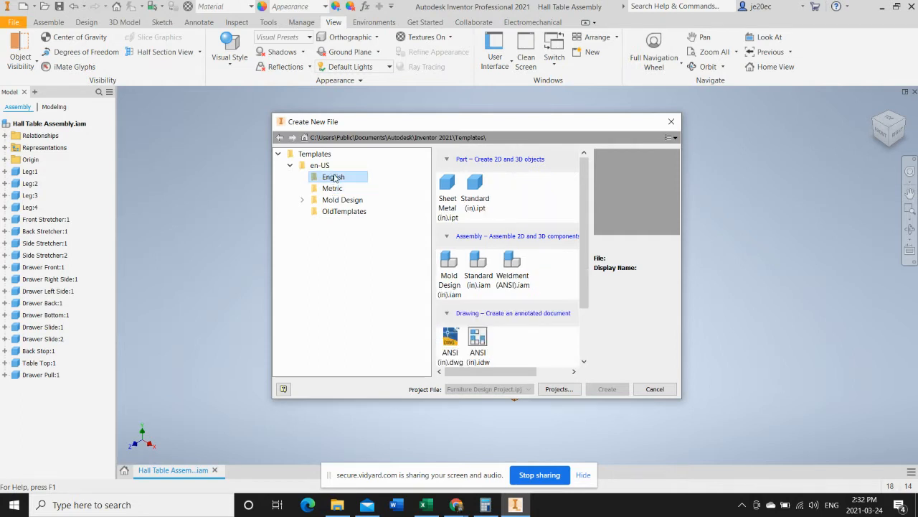
left_click_drag(583, 215, 582, 264)
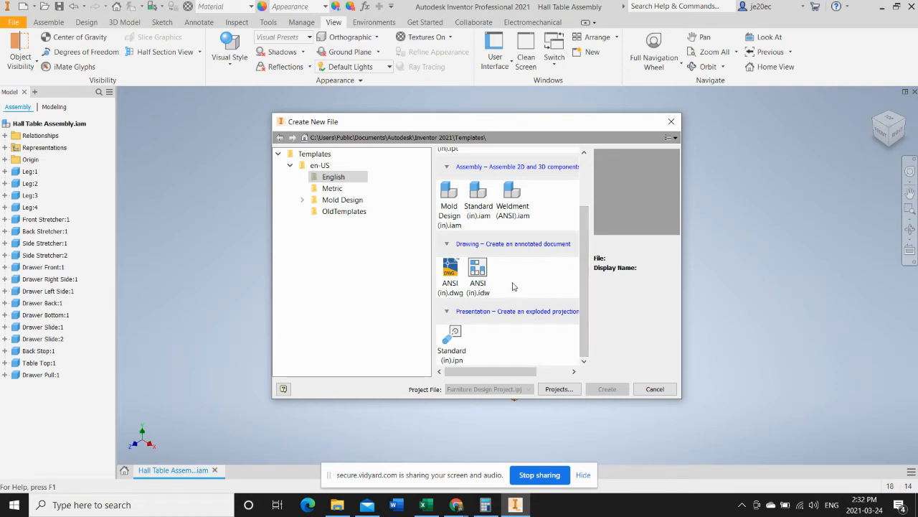
left_click(450, 272)
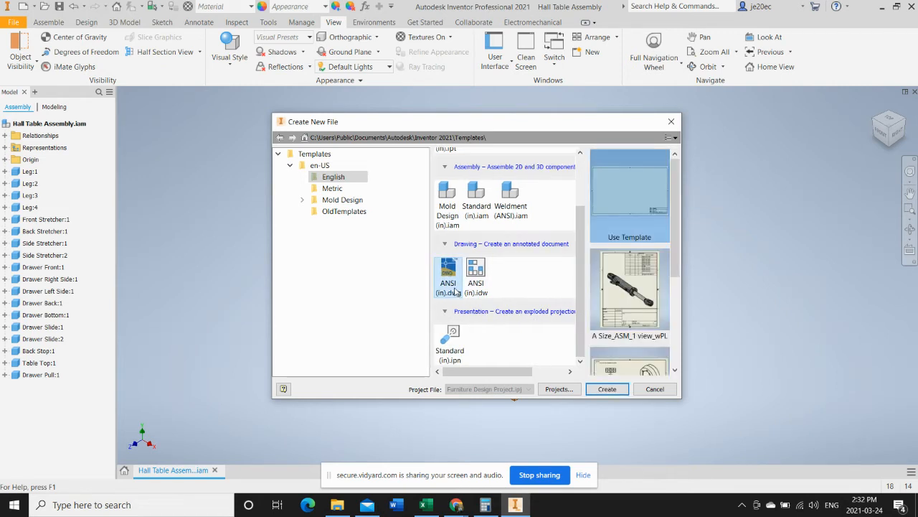
left_click(619, 390)
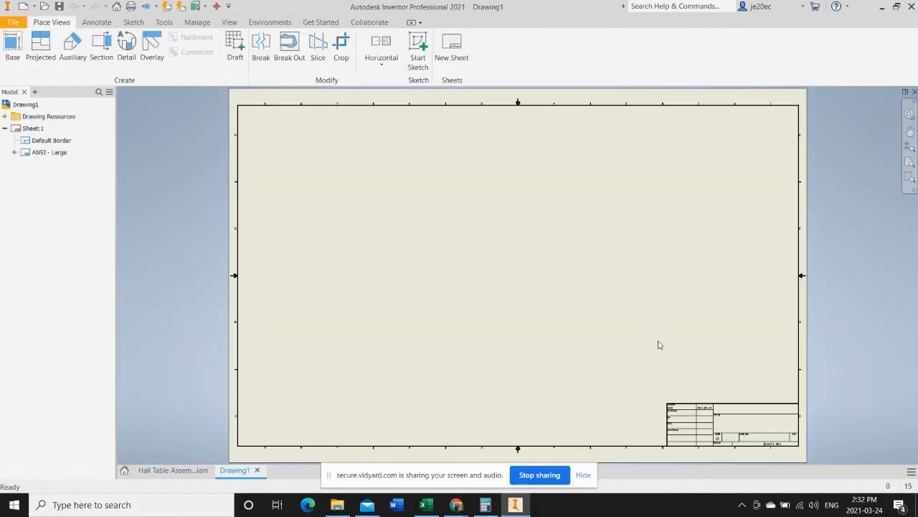
Start a base view of the Hall Table Assembly file and move its preview higher on the sheet.
scroll(683, 372, "up", 1)
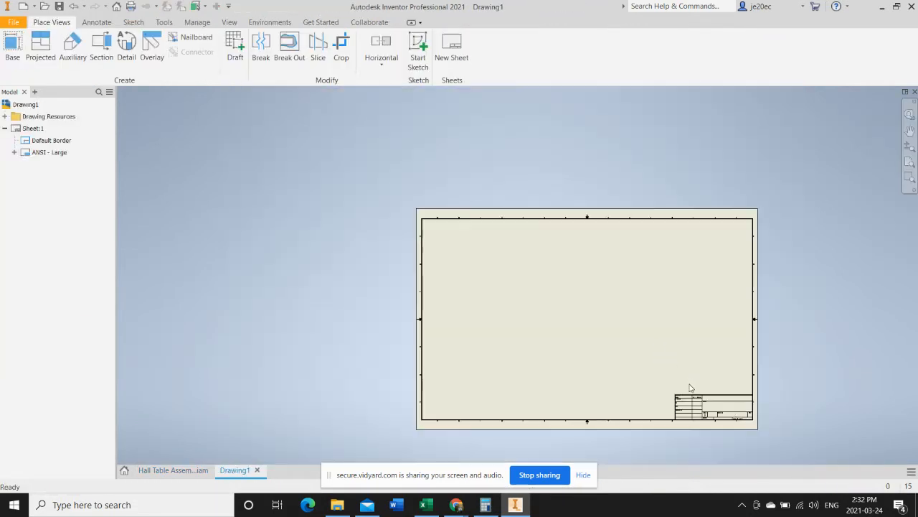
scroll(718, 409, "down", 4)
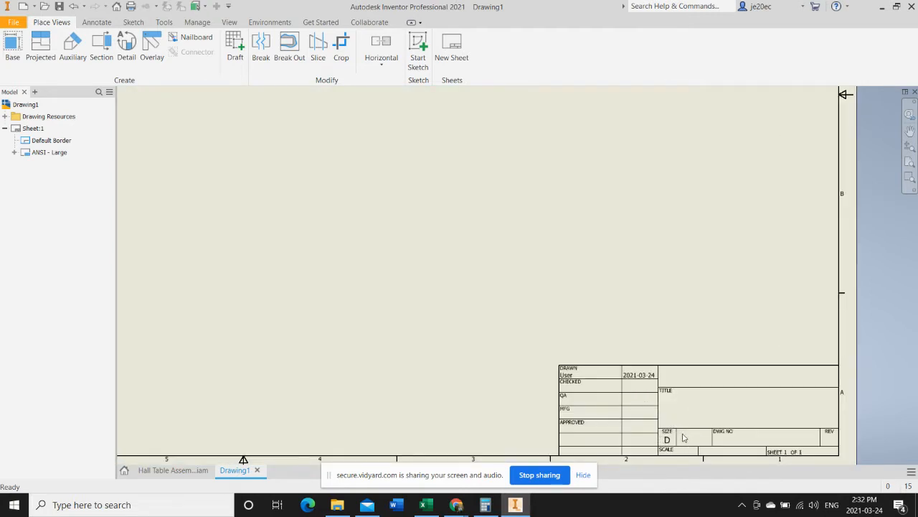
scroll(633, 413, "up", 2)
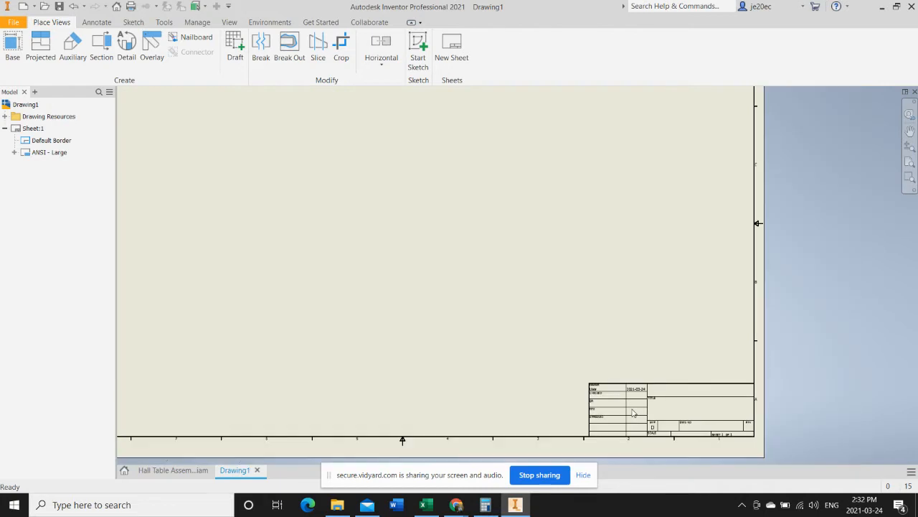
middle_click_drag(418, 280, 486, 341)
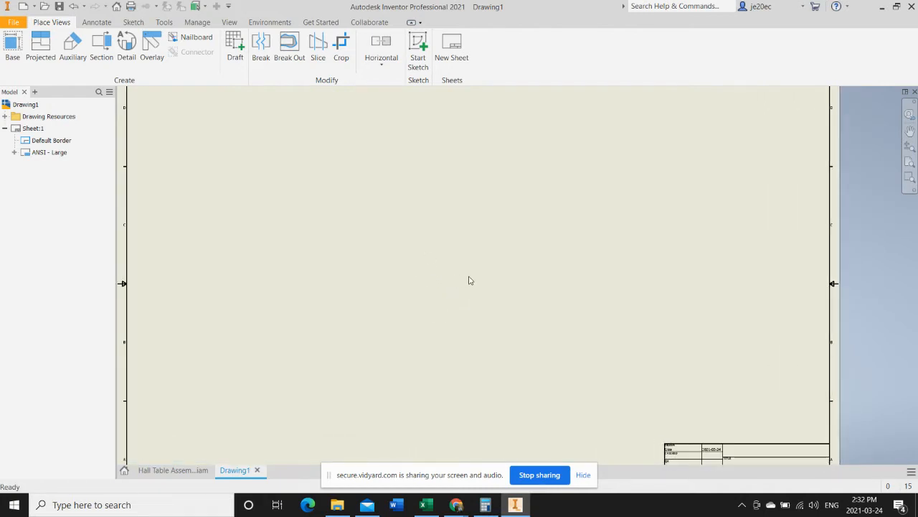
left_click(13, 46)
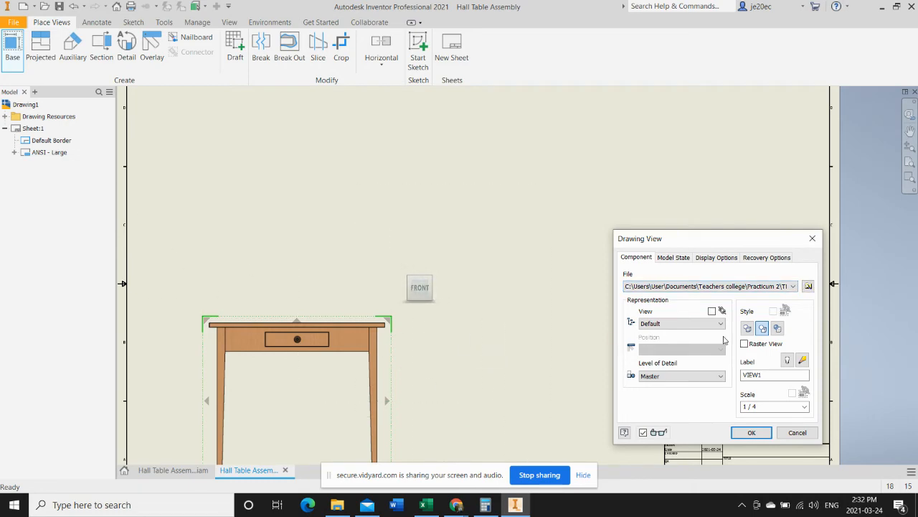
left_click(808, 287)
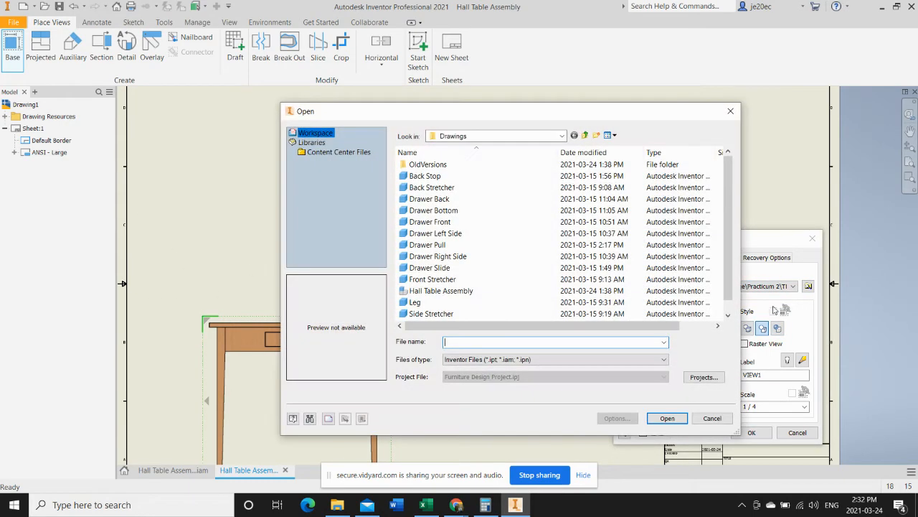
left_click(426, 292)
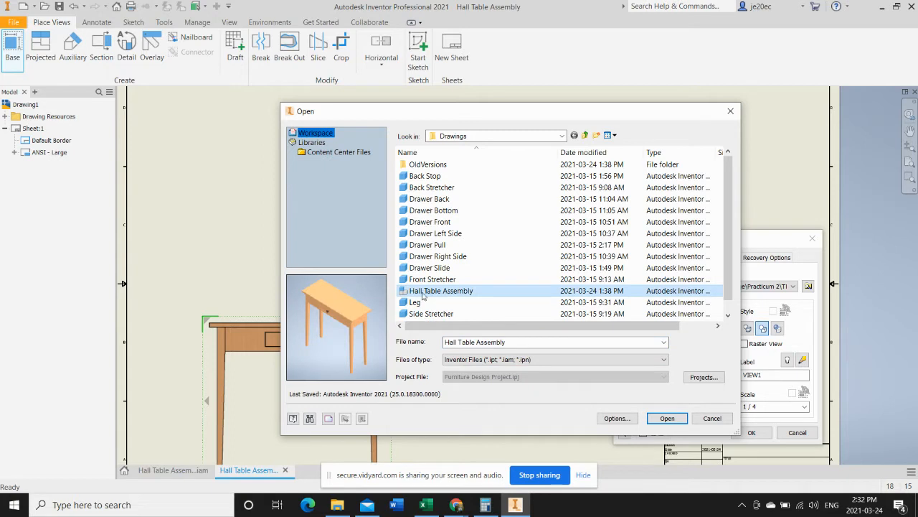
left_click(667, 419)
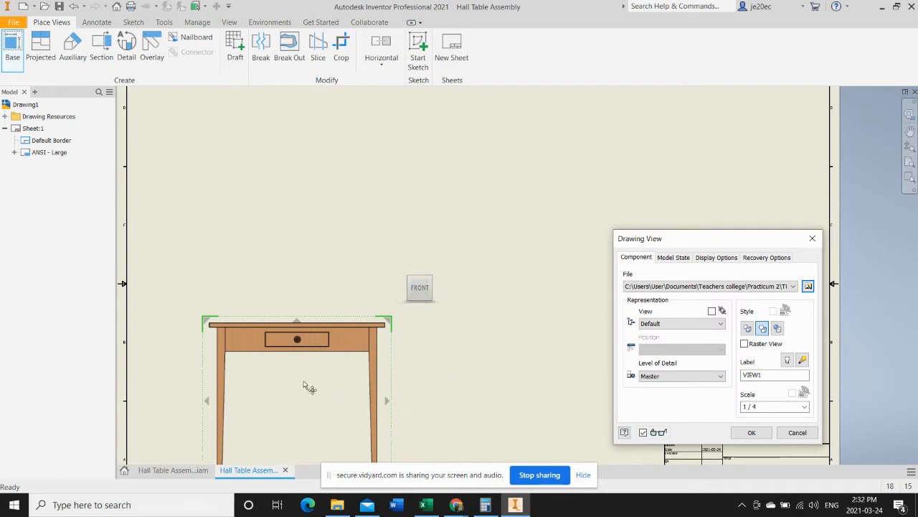
middle_click_drag(303, 390, 310, 369)
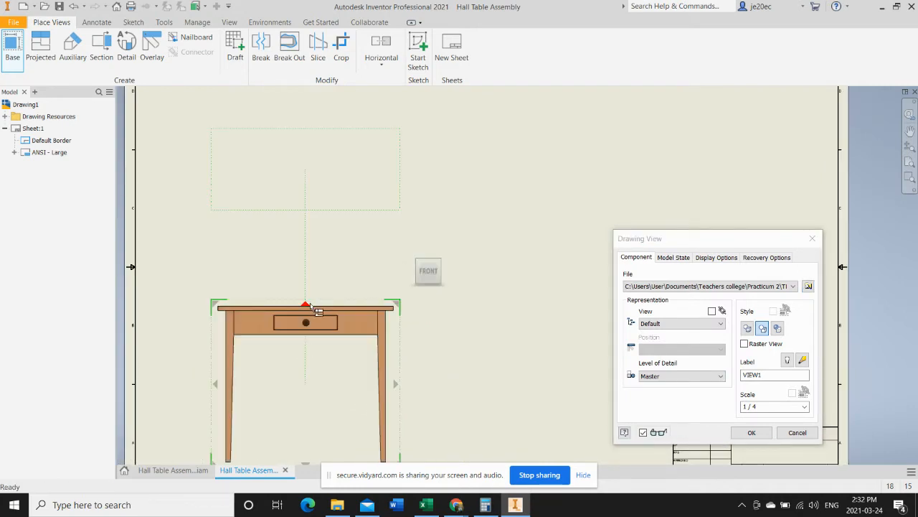
left_click_drag(350, 297, 354, 258)
Turn the base view through the right, back, left and top orientations and return it to an upright front view.
mouse_move(452, 227)
left_click(451, 226)
left_click(451, 226)
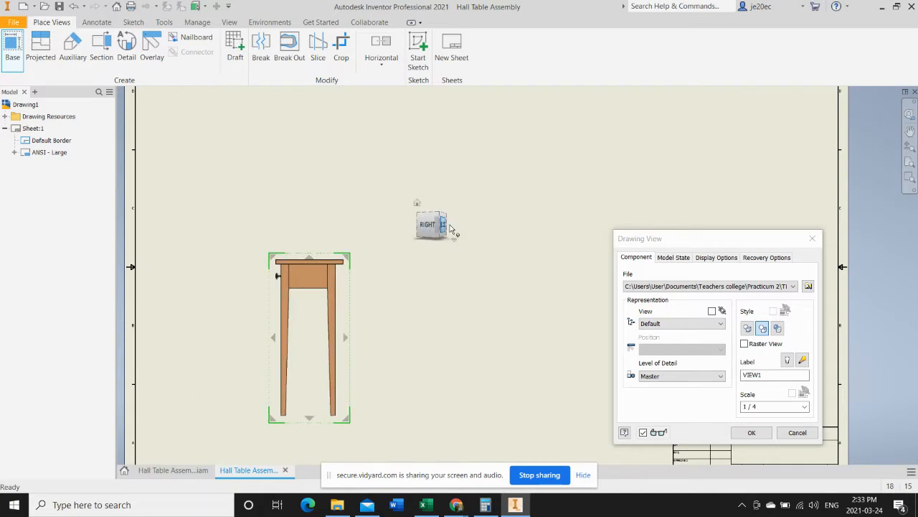
left_click(451, 227)
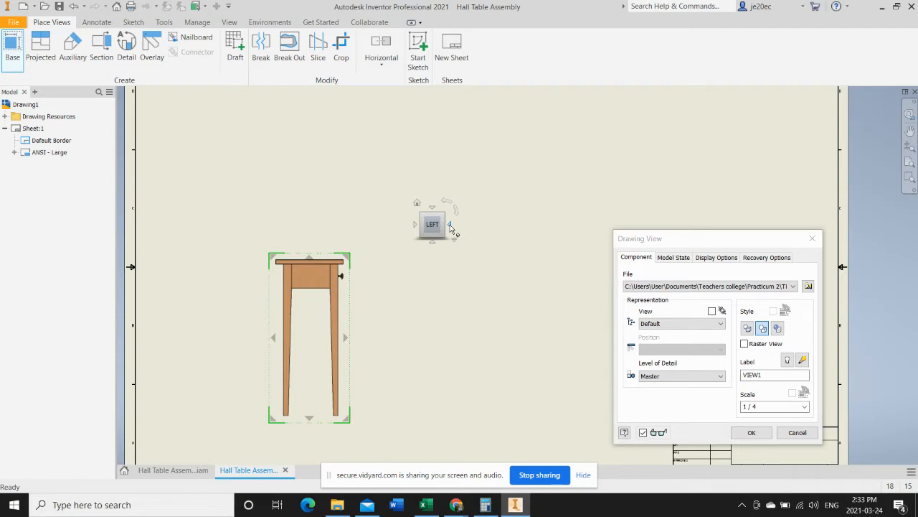
left_click(433, 208)
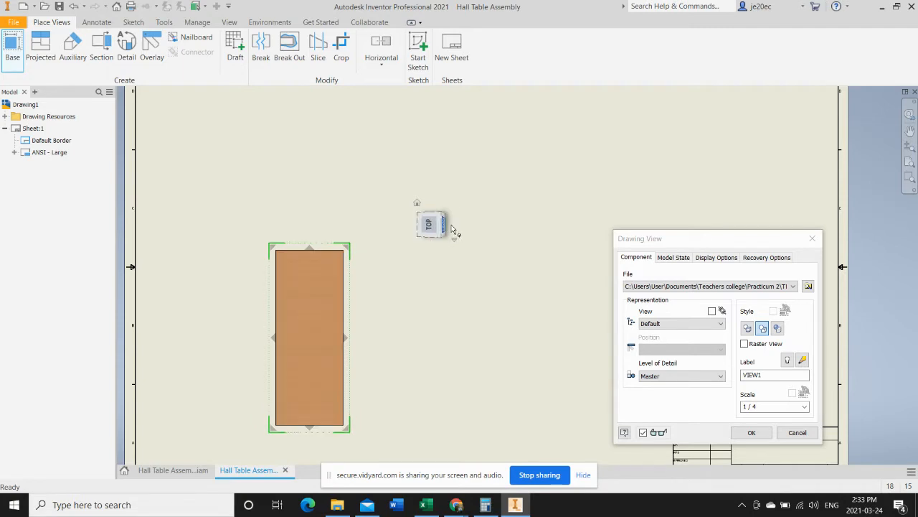
left_click(451, 225)
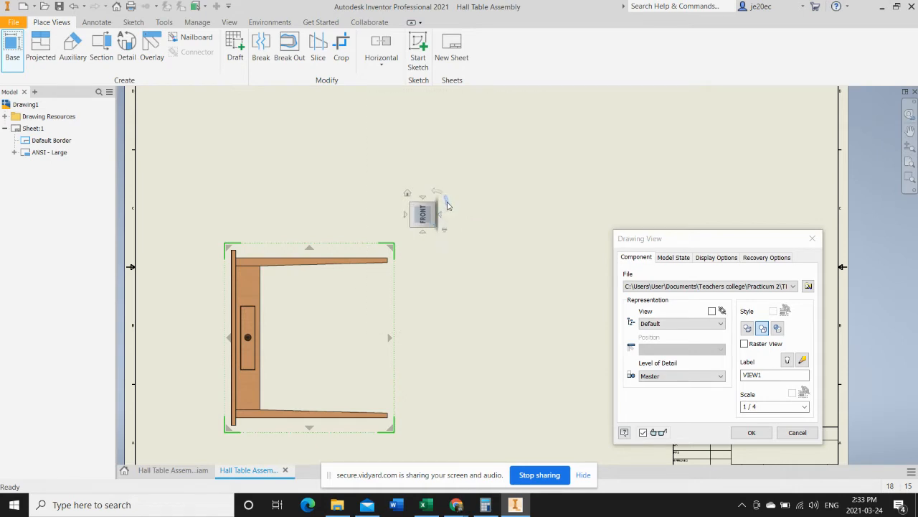
left_click(446, 204)
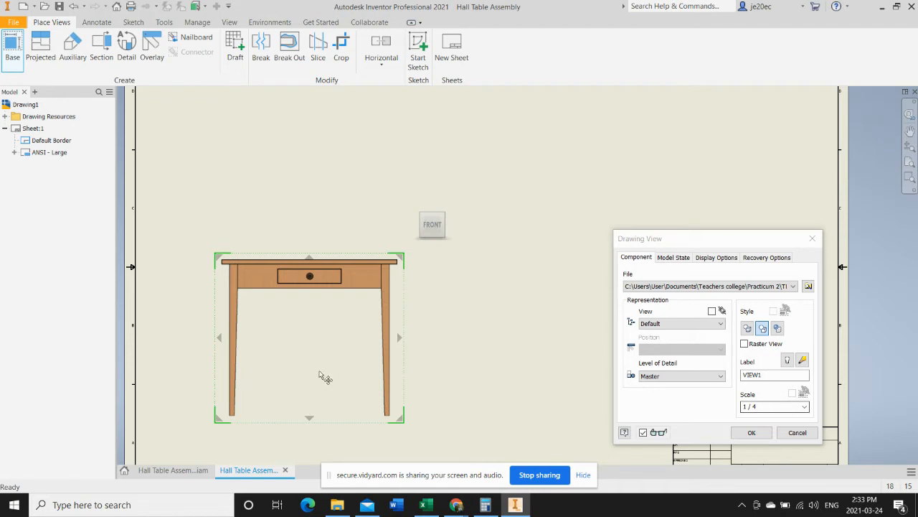
Reposition the front view and create it with a side view to its right and an isometric view diagonally above.
left_click_drag(294, 428, 274, 382)
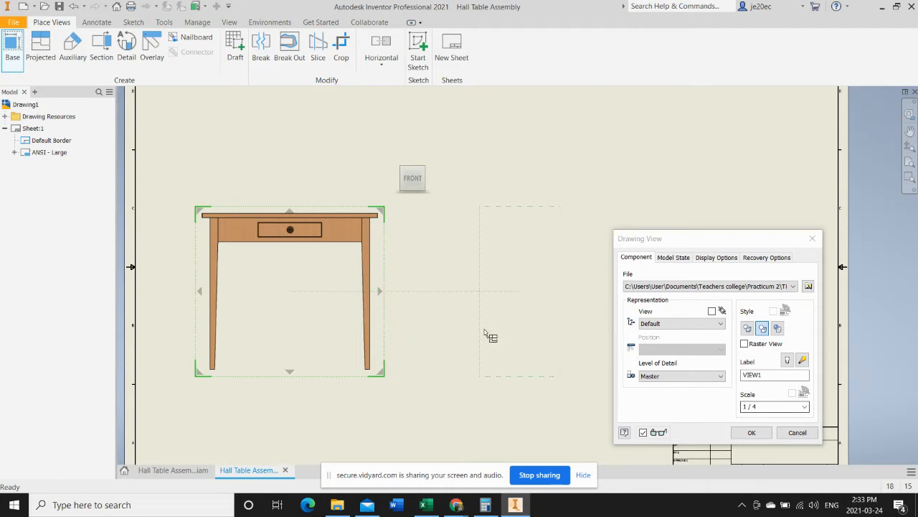
left_click(488, 294)
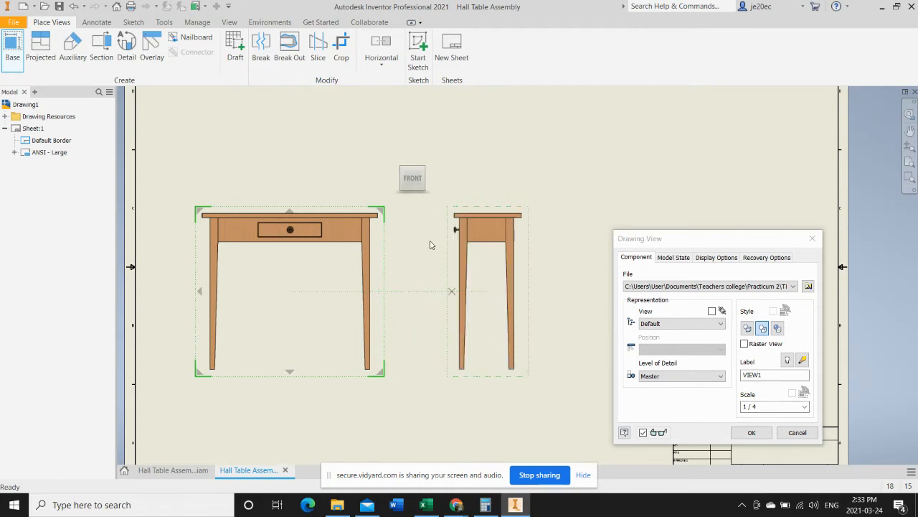
middle_click_drag(316, 131, 320, 179)
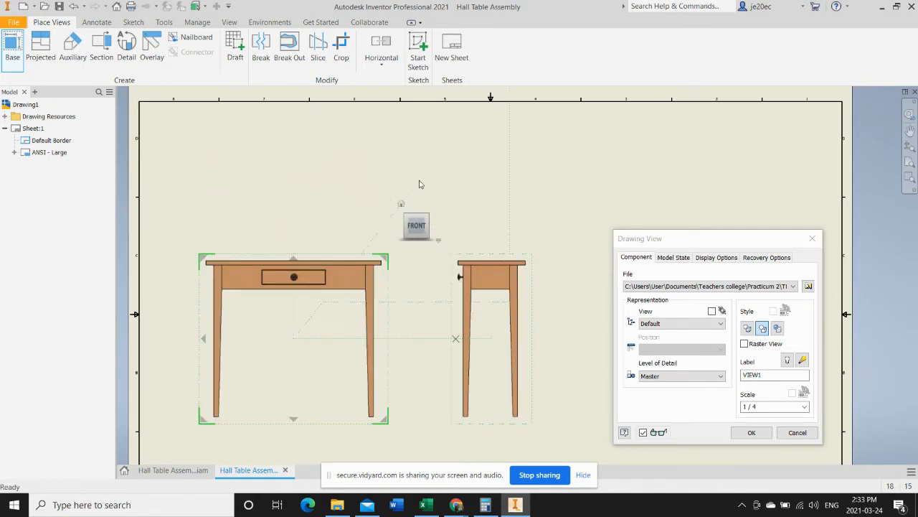
left_click(475, 141)
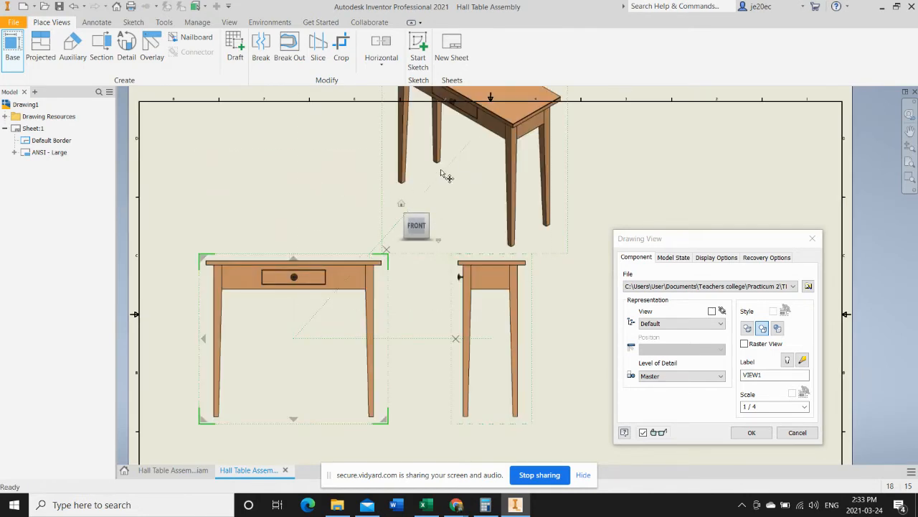
left_click(751, 432)
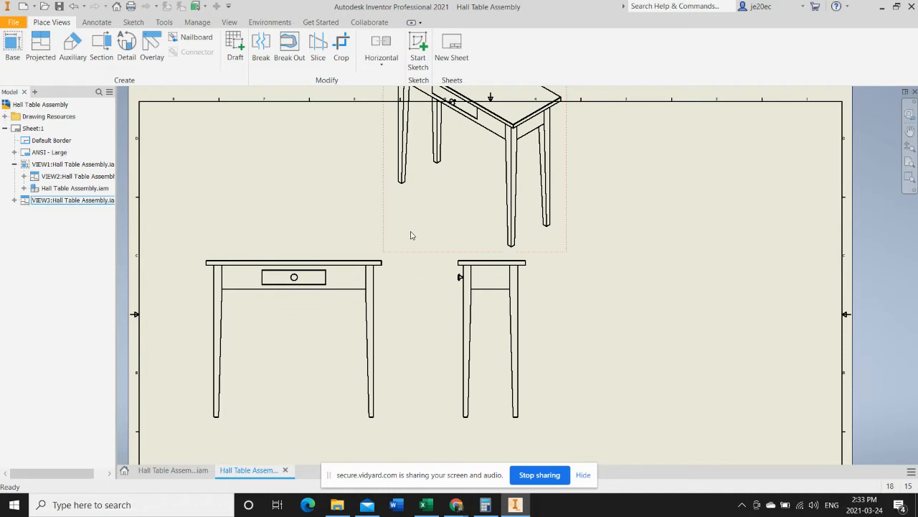
Set the scale of the isometric table view to 3/16.
right_click(447, 180)
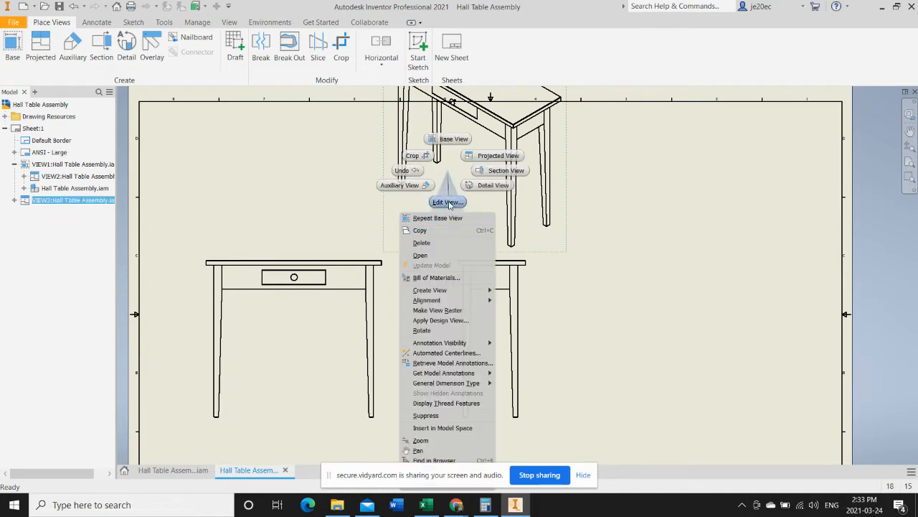
left_click(449, 203)
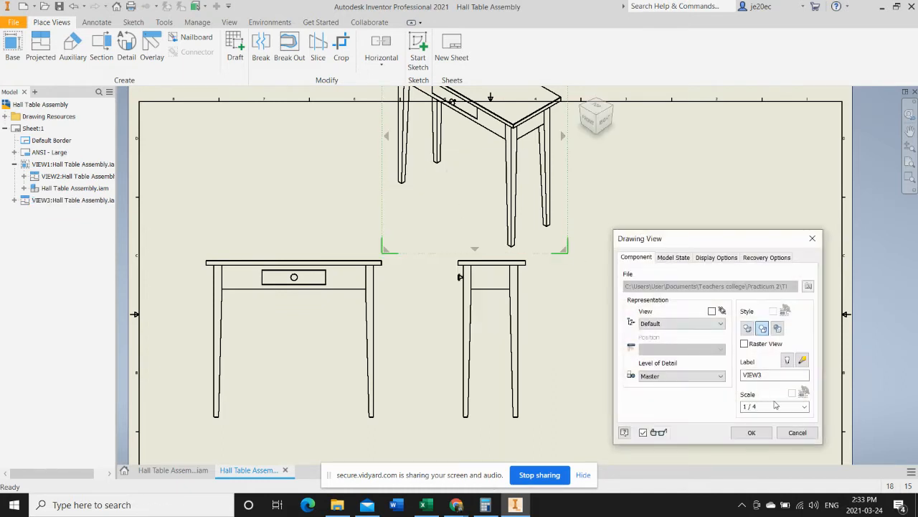
left_click(804, 406)
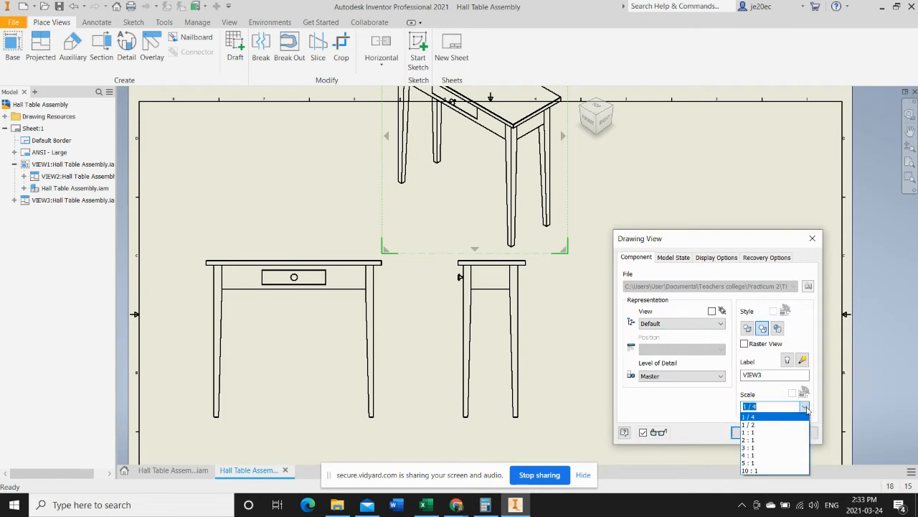
left_click(765, 409)
left_click_drag(759, 406, 750, 407)
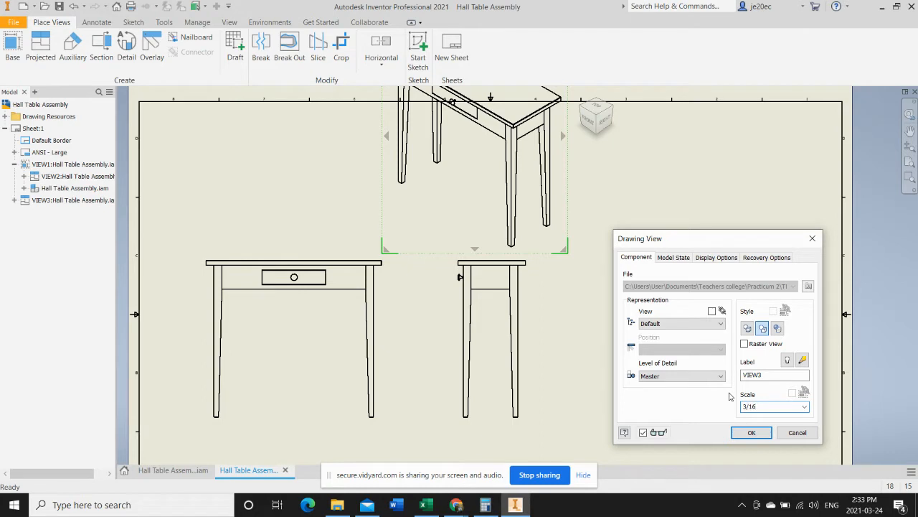
left_click(751, 431)
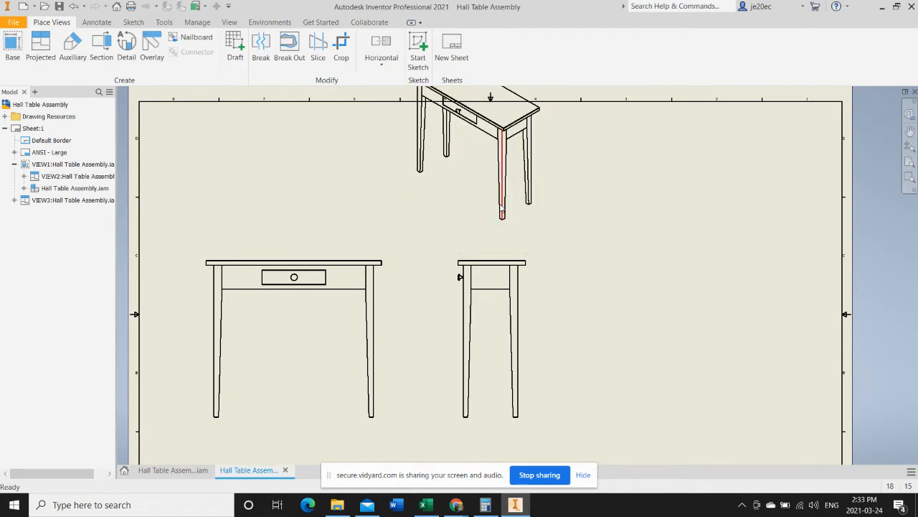
Move the isometric view down toward the sheet border and shift the front view lower to separate the views.
left_click_drag(482, 224, 485, 263)
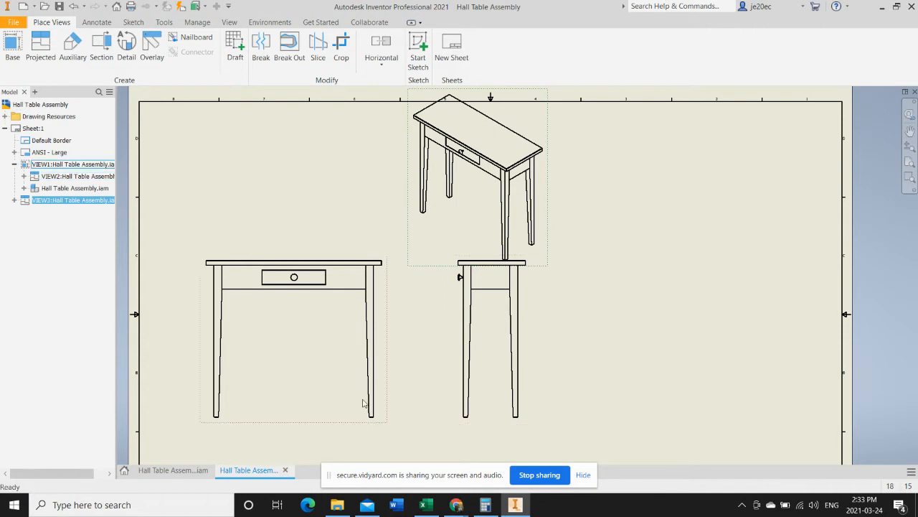
scroll(374, 393, "up", 2)
scroll(374, 393, "down", 2)
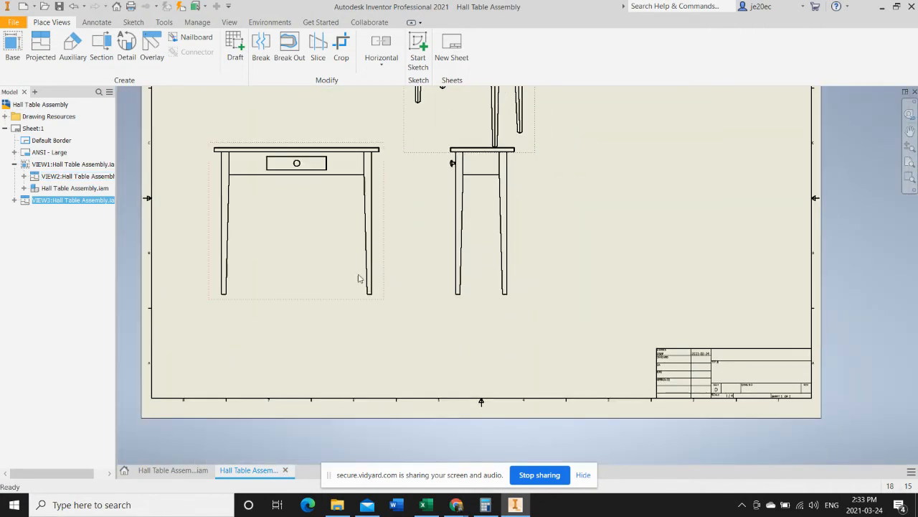
left_click_drag(290, 301, 293, 318)
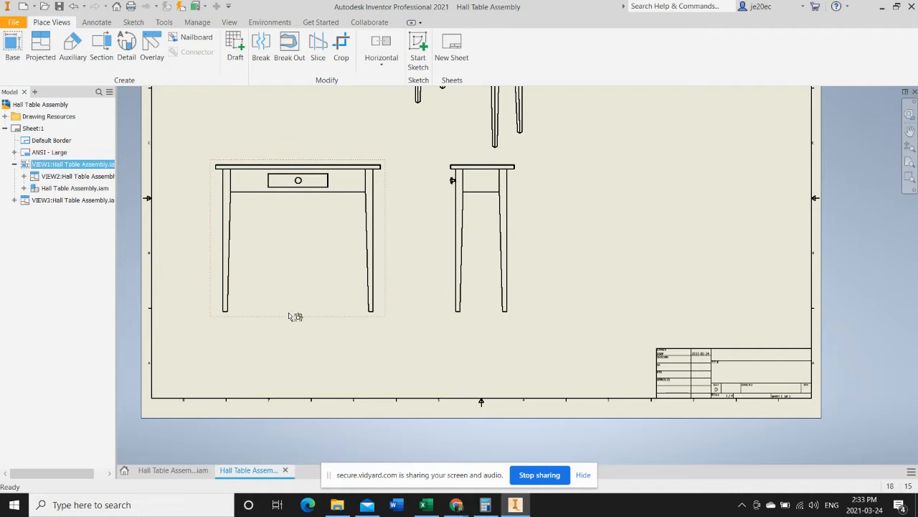
scroll(433, 165, "down", 2)
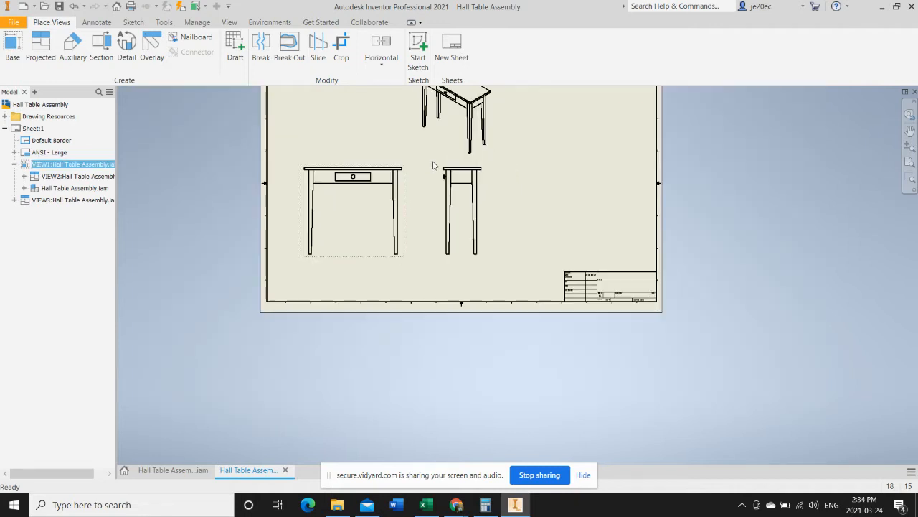
Shift the isometric table view to the right, away from the sheet's top border.
scroll(432, 166, "down", 2)
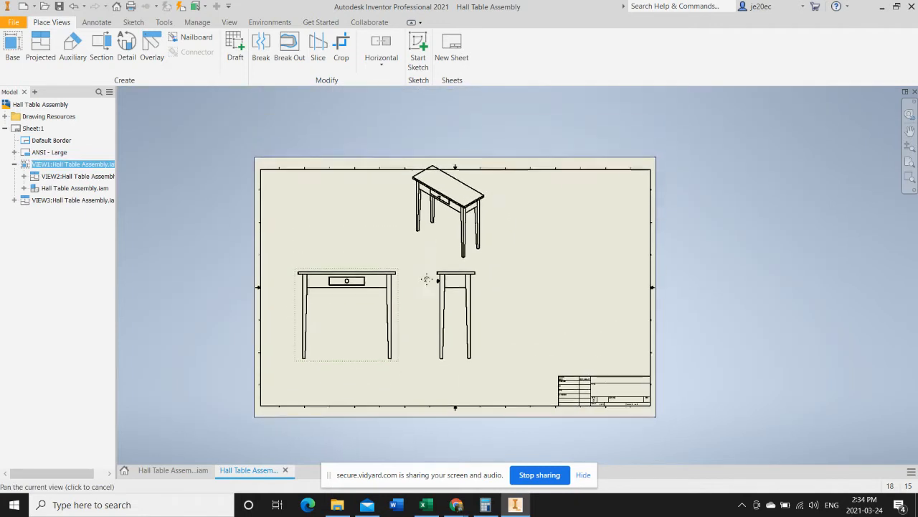
left_click(451, 246)
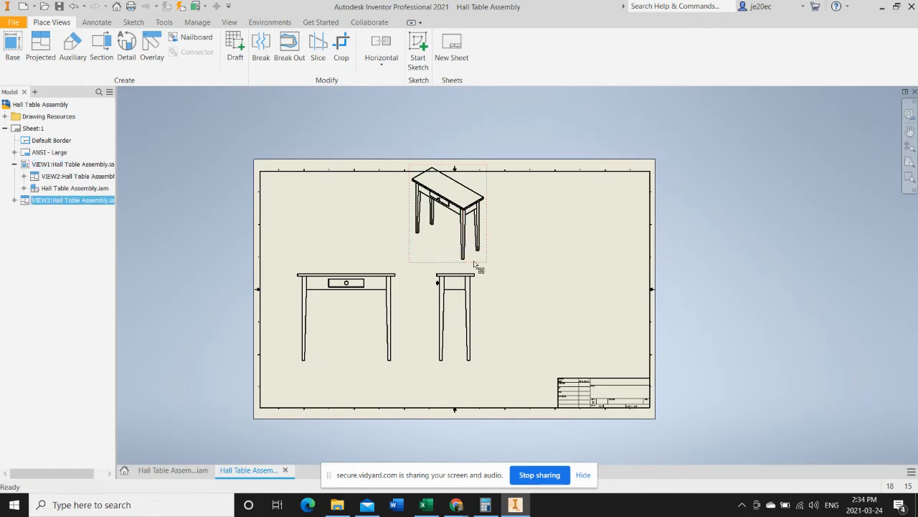
left_click_drag(475, 264, 516, 271)
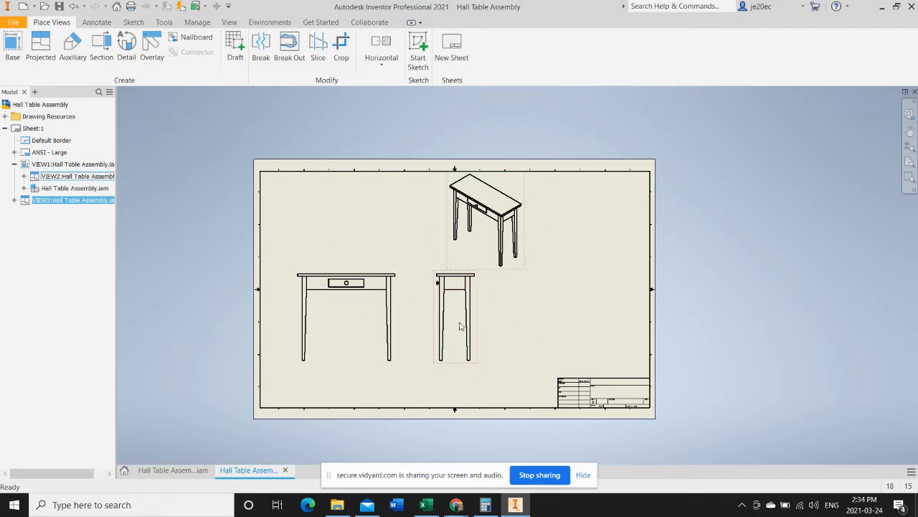
Project a rear view of the table from the side view and place it to the right of that view.
left_click(41, 47)
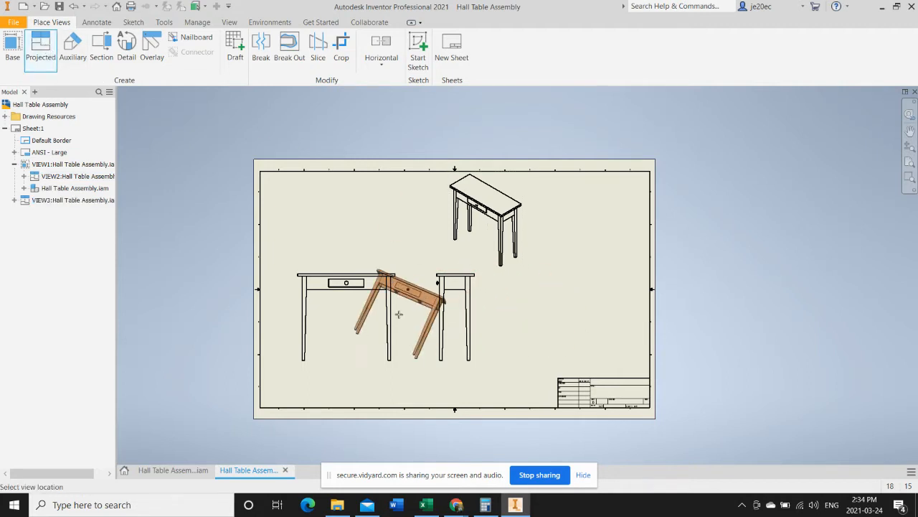
key("Escape")
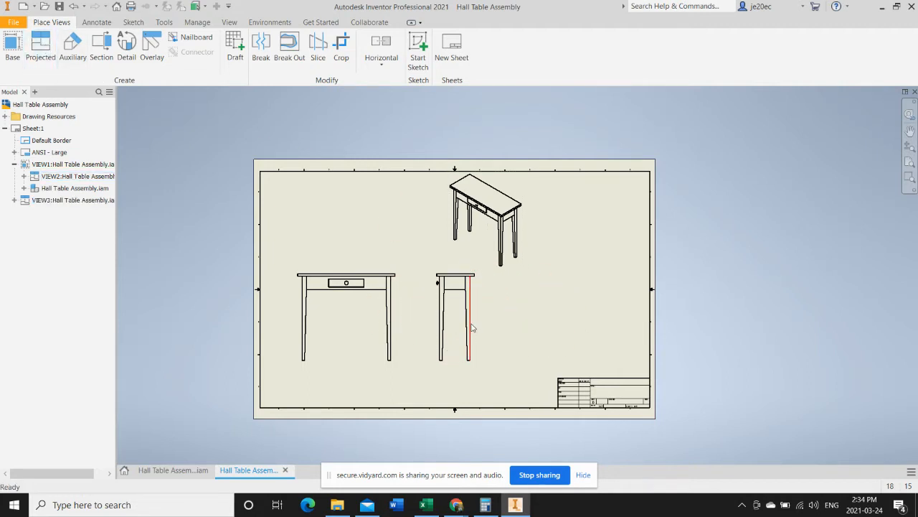
left_click(33, 50)
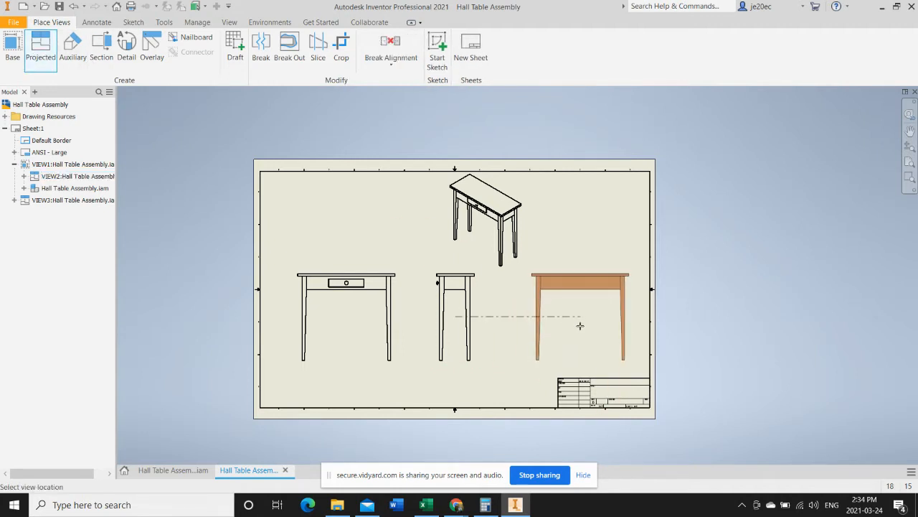
left_click(581, 325)
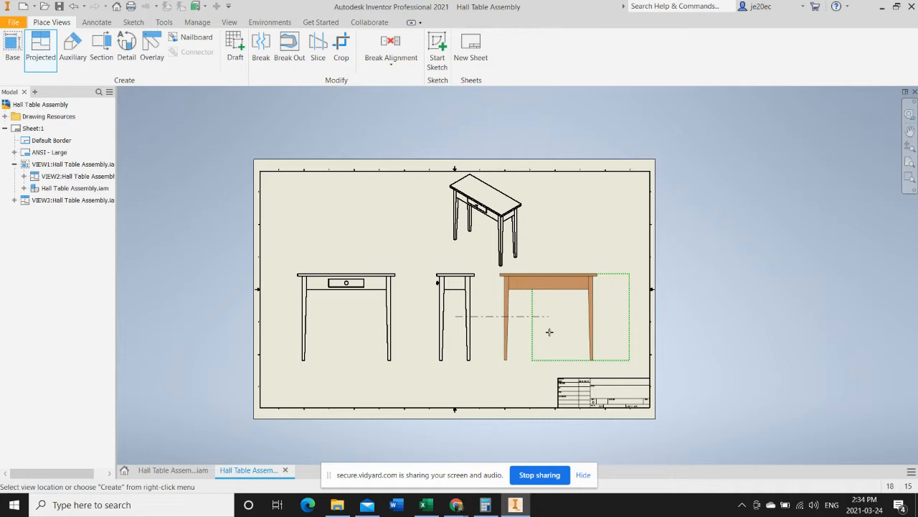
right_click(583, 330)
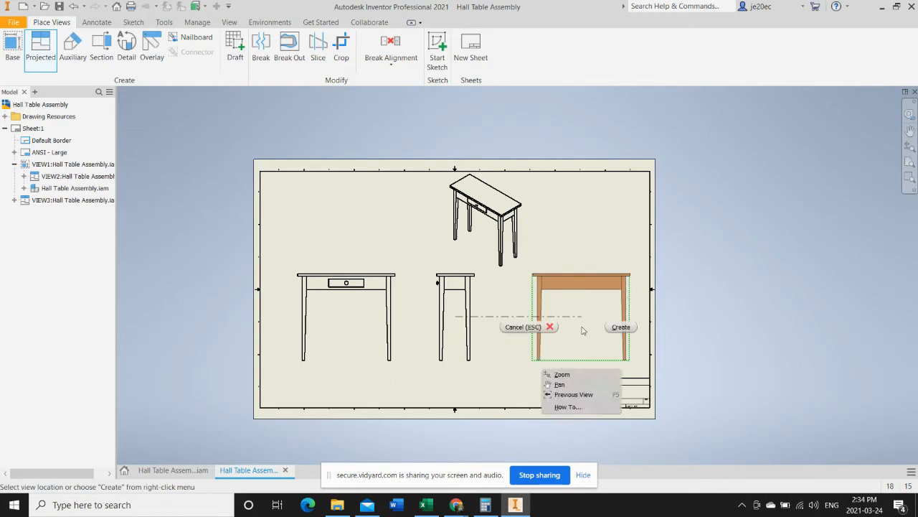
left_click(618, 327)
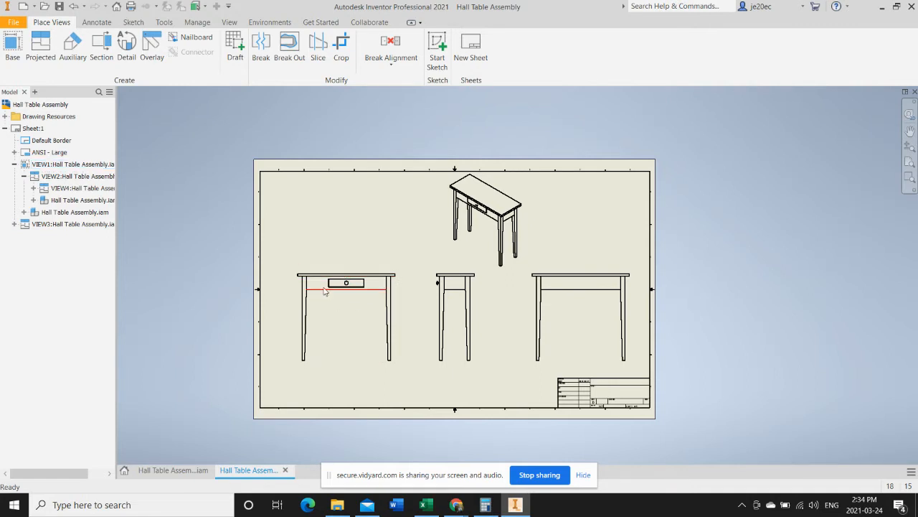
Start a section view from the front view with a horizontal cutting line between the tabletop and drawer, extending past both drawer sides.
scroll(361, 281, "down", 3)
scroll(361, 283, "down", 3)
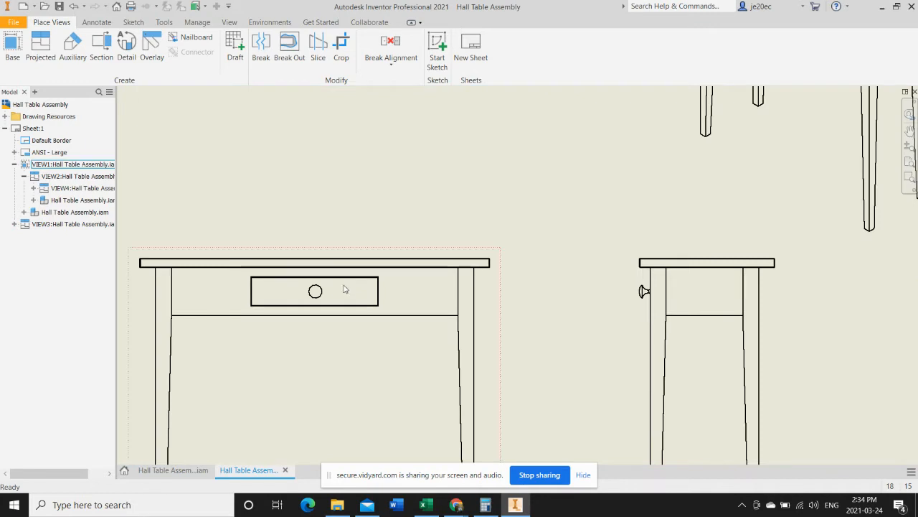
scroll(345, 289, "up", 3)
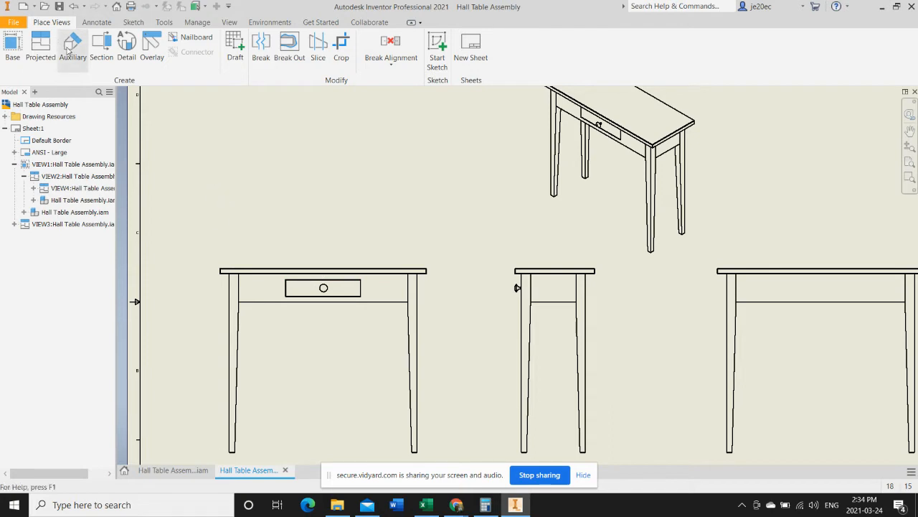
left_click(101, 48)
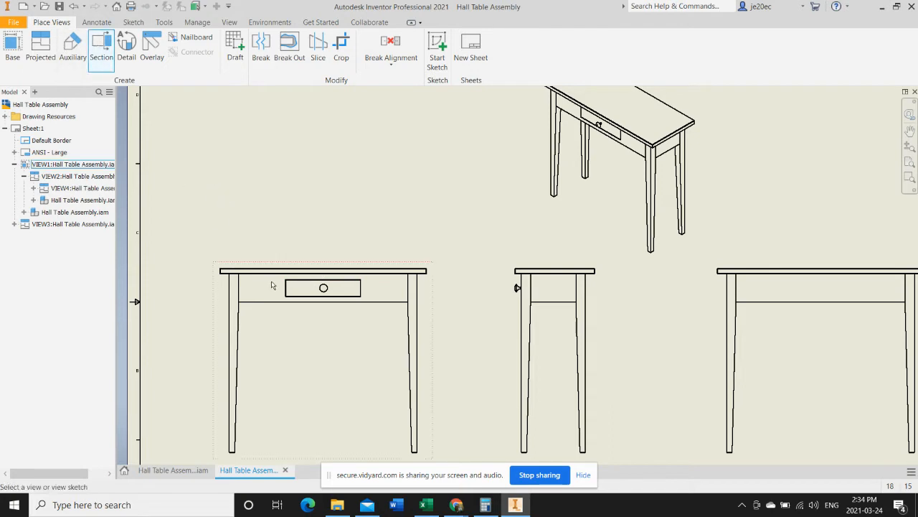
scroll(273, 280, "up", 3)
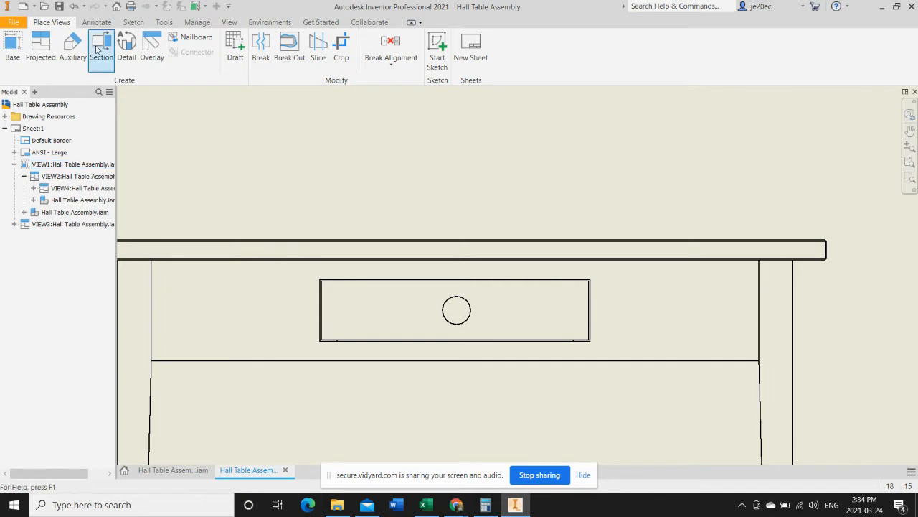
left_click(260, 273)
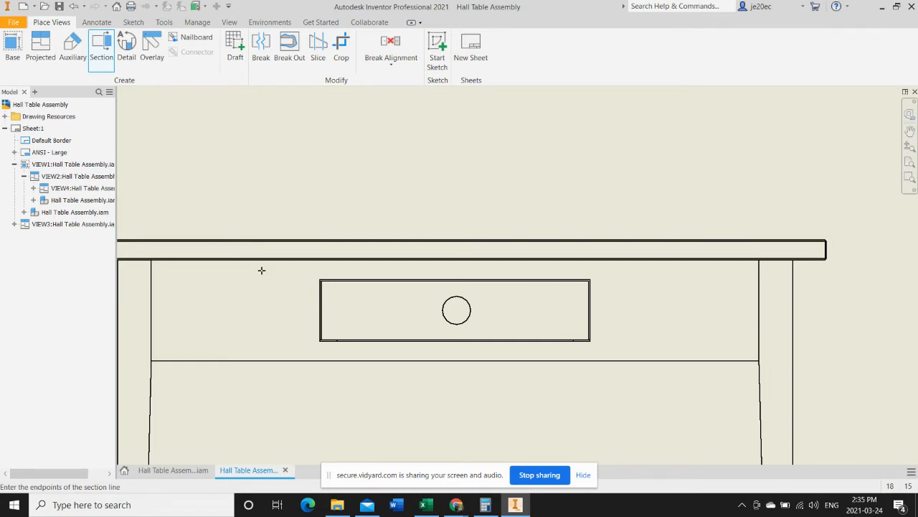
left_click(262, 270)
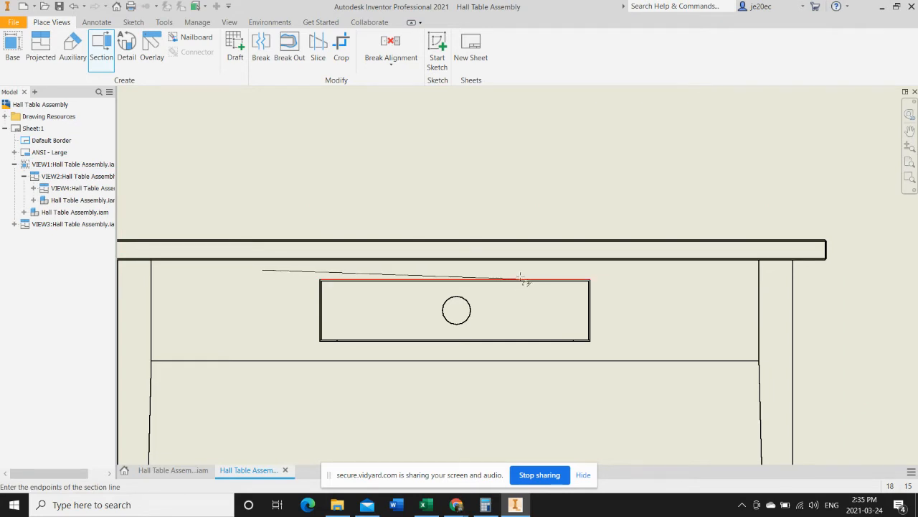
left_click(640, 269)
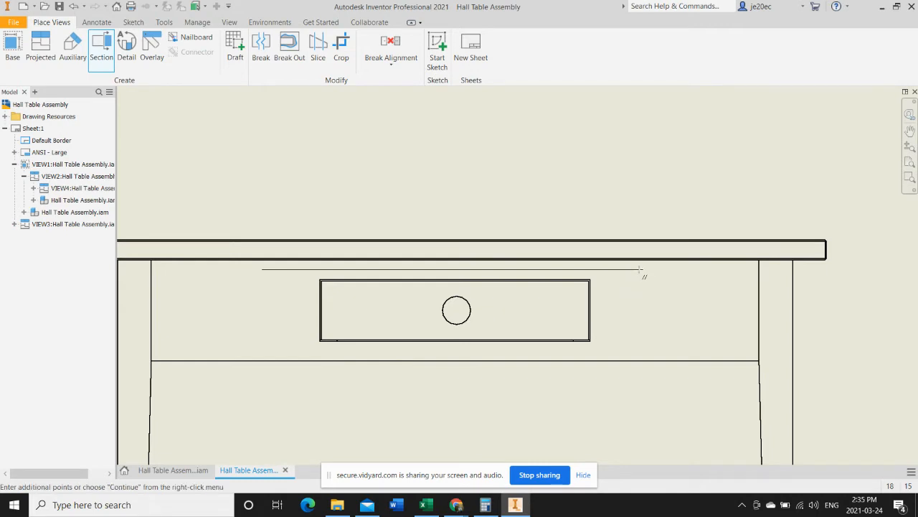
right_click(640, 269)
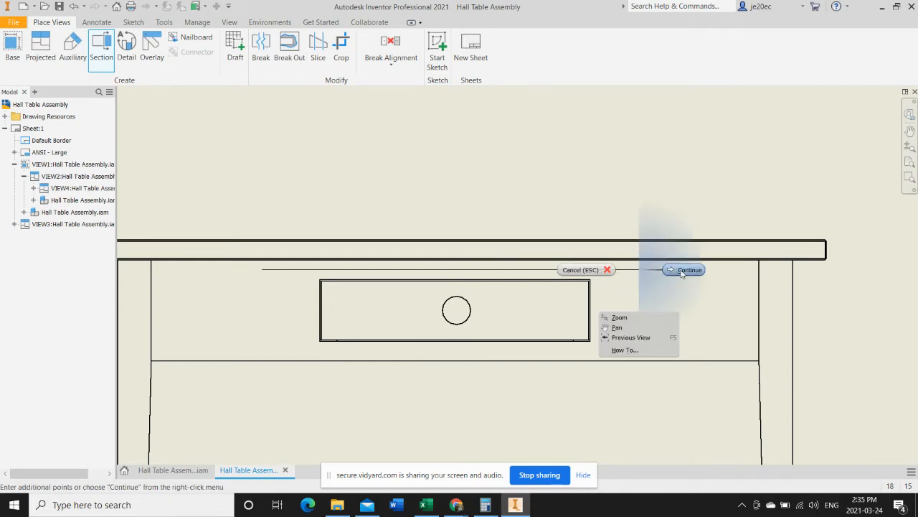
left_click(678, 272)
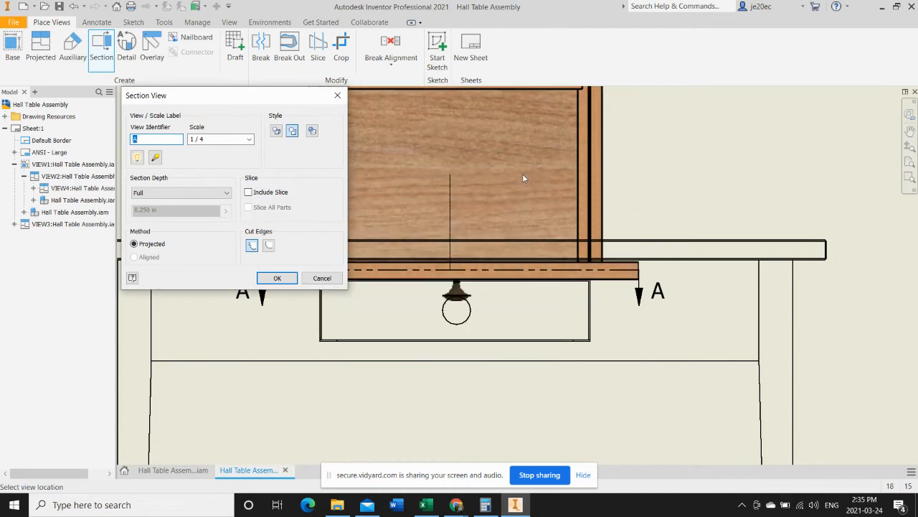
Place section view A at 1/4 scale above the front view with full section depth.
middle_click_drag(530, 198, 558, 403)
scroll(554, 247, "down", 2)
scroll(552, 241, "up", 3)
scroll(552, 241, "down", 4)
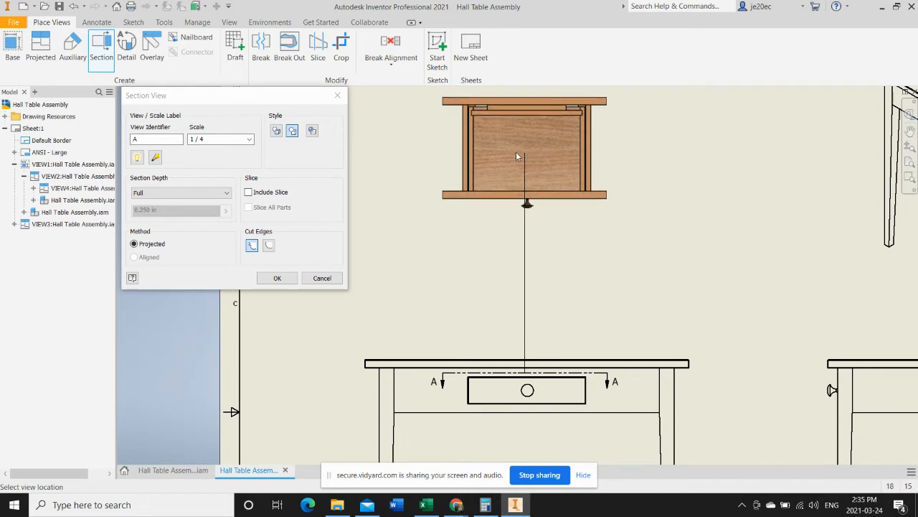
left_click(515, 151)
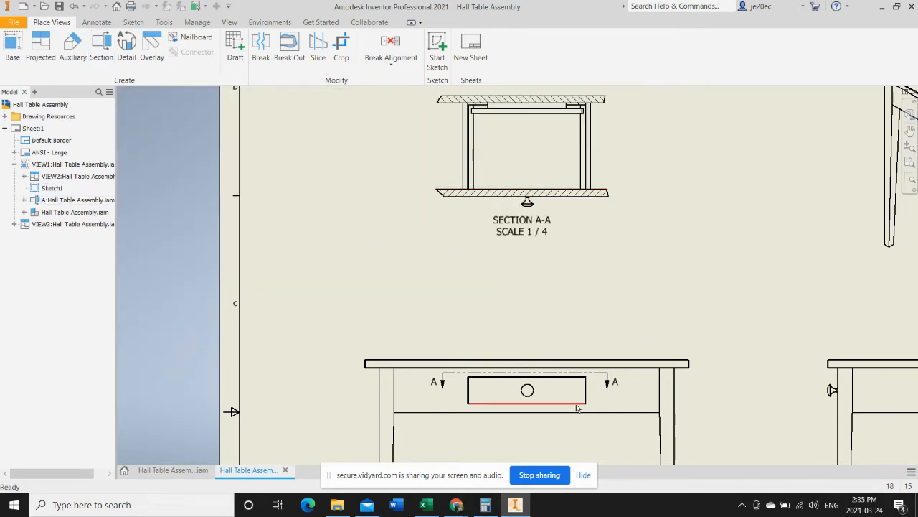
left_click_drag(571, 373, 615, 387)
left_click(488, 404)
key("Escape")
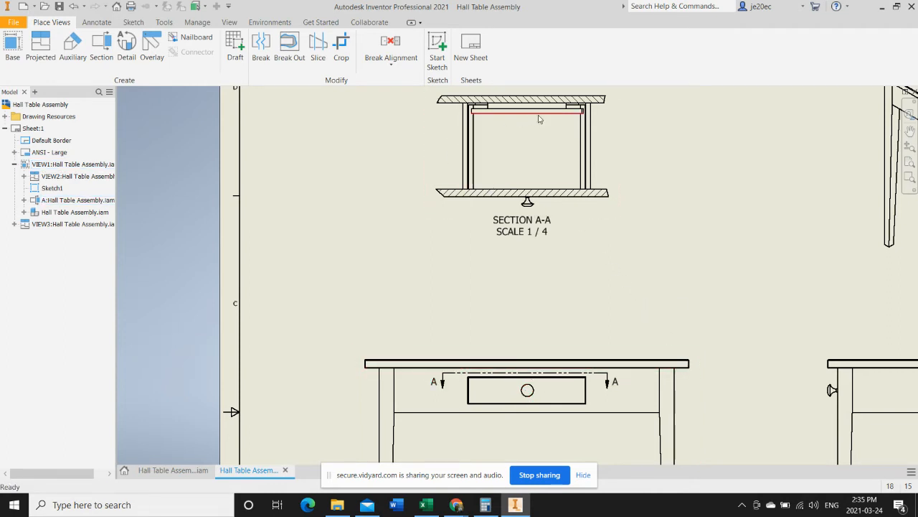
scroll(732, 294, "up", 2)
scroll(732, 293, "down", 4)
mouse_move(739, 302)
middle_mouse_down()
mouse_move(302, 304)
mouse_move(416, 272)
mouse_move(246, 271)
mouse_move(424, 268)
mouse_move(342, 297)
middle_mouse_up()
scroll(342, 297, "down", 3)
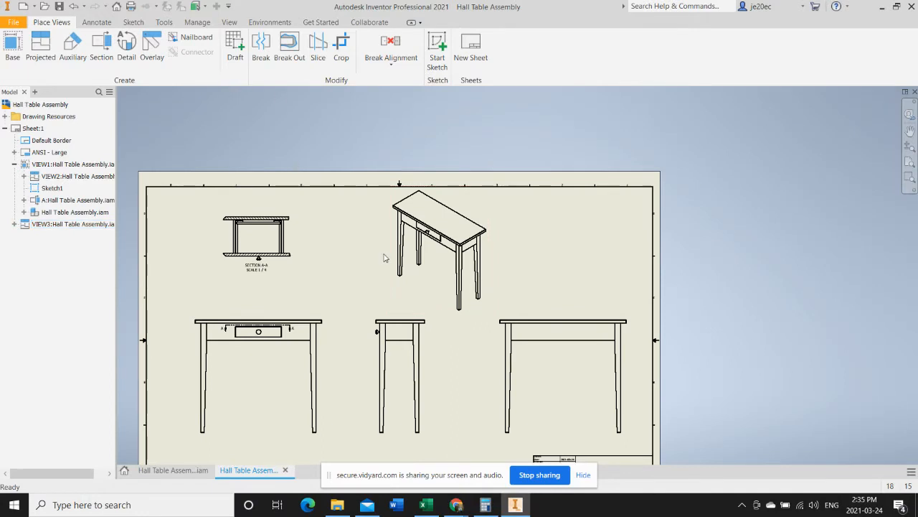
Start a parts list and choose the Hall Table Assembly file as its source.
left_click(96, 22)
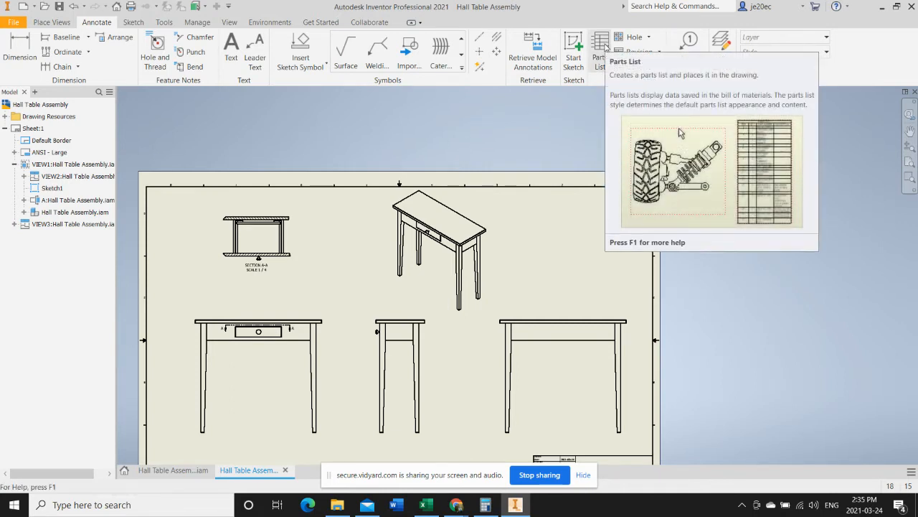
left_click(605, 46)
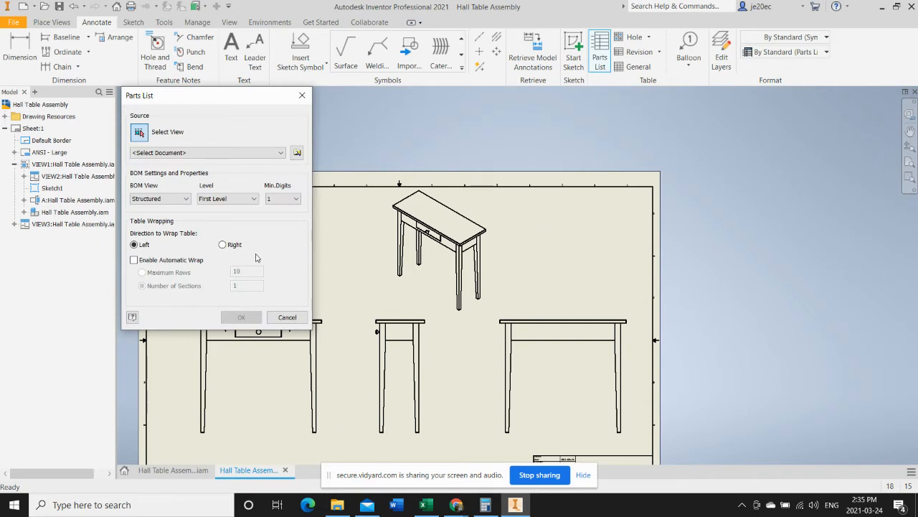
left_click(297, 153)
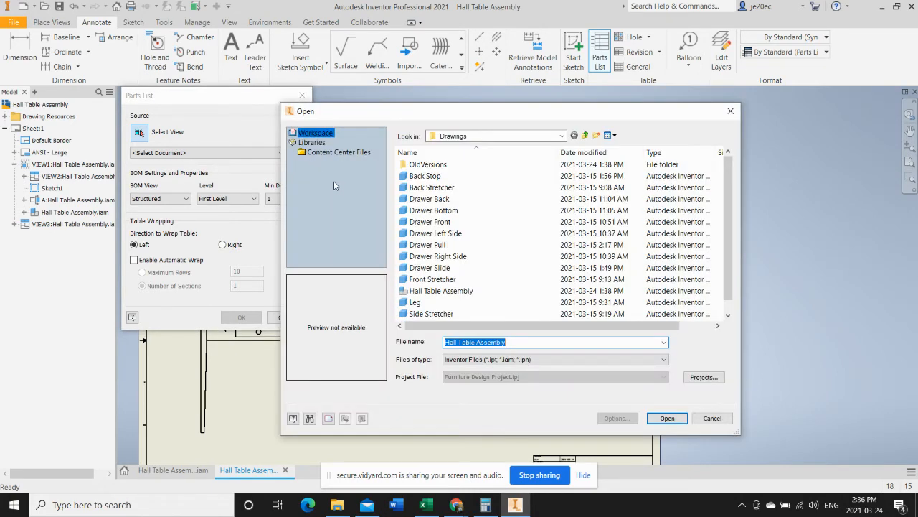
left_click(431, 292)
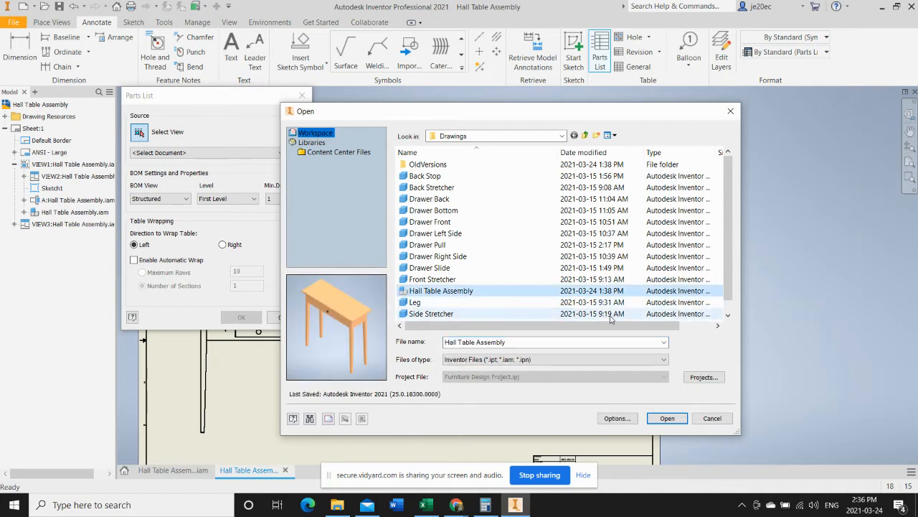
left_click(673, 420)
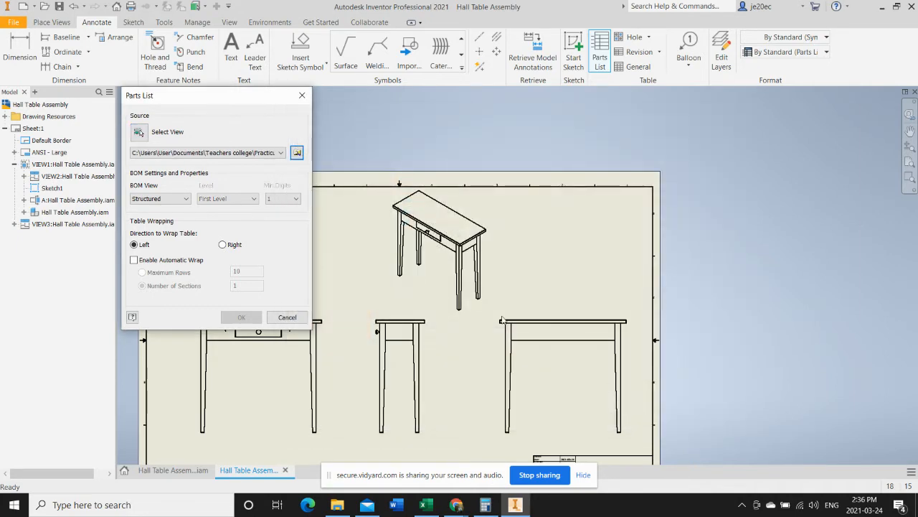
Keep the BOM view Structured and place the parts list in the upper-right corner of the sheet border.
left_click(188, 200)
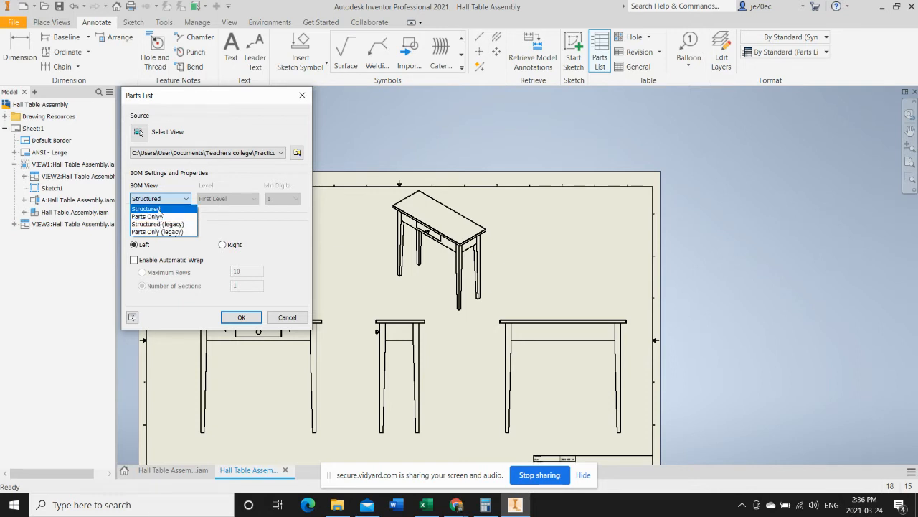
left_click(160, 210)
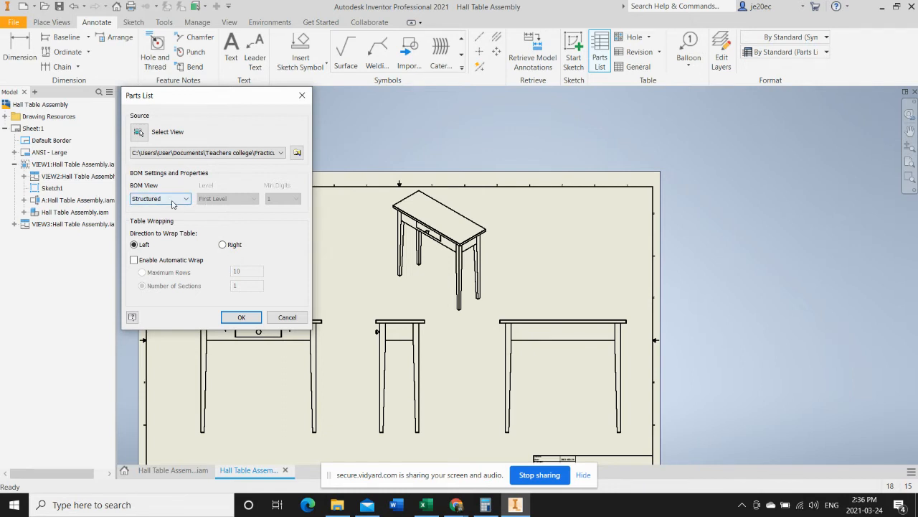
left_click(240, 316)
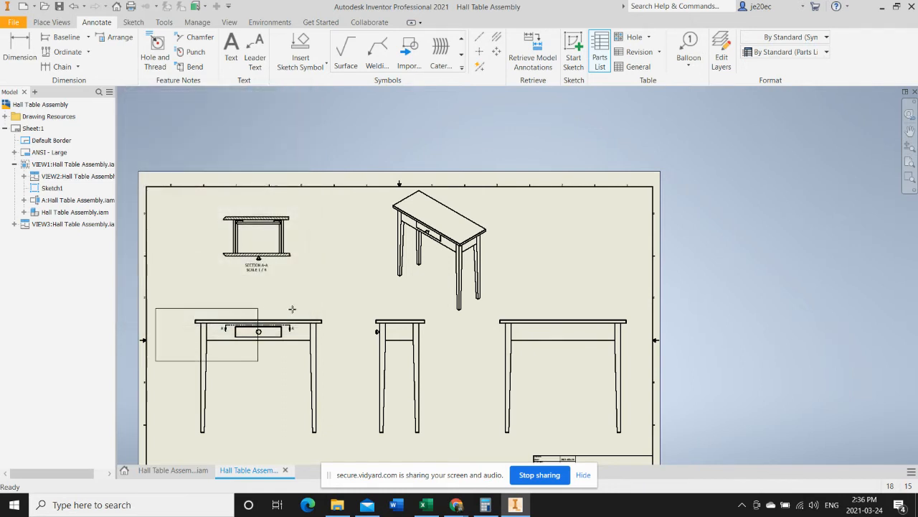
scroll(654, 197, "up", 3)
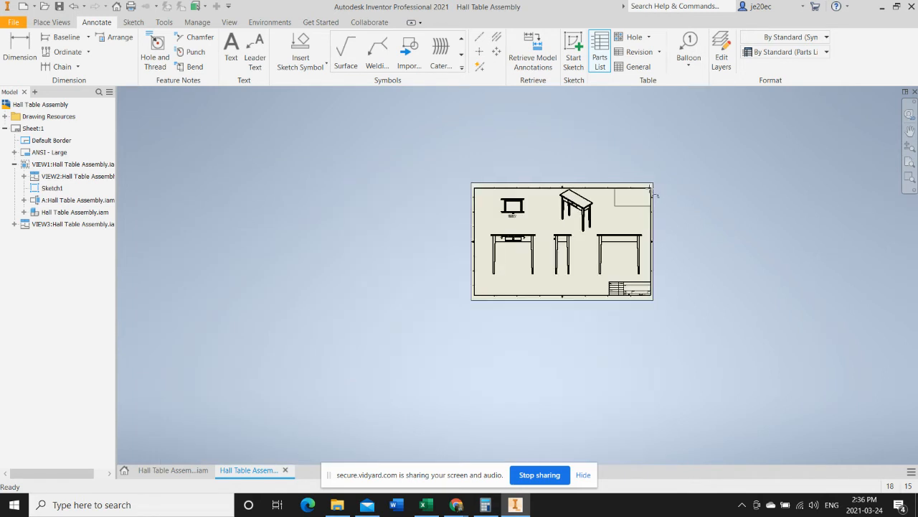
scroll(654, 198, "down", 3)
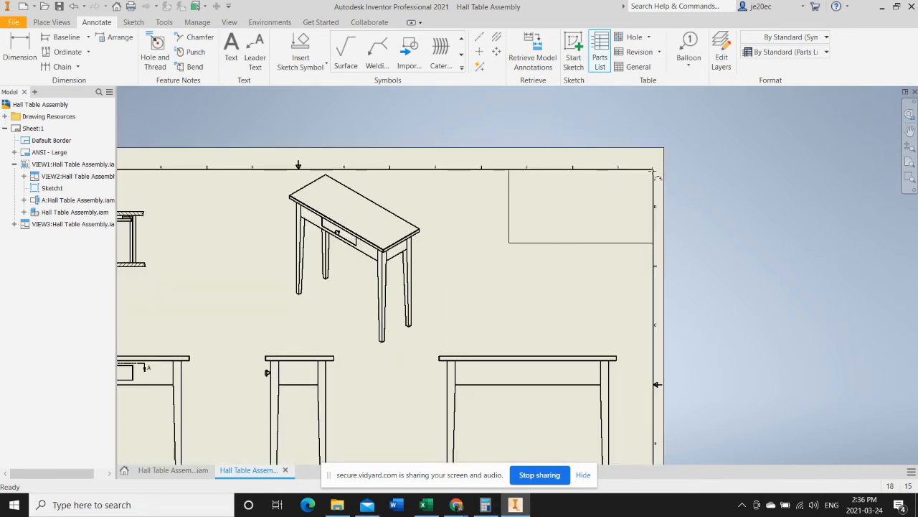
left_click(655, 173)
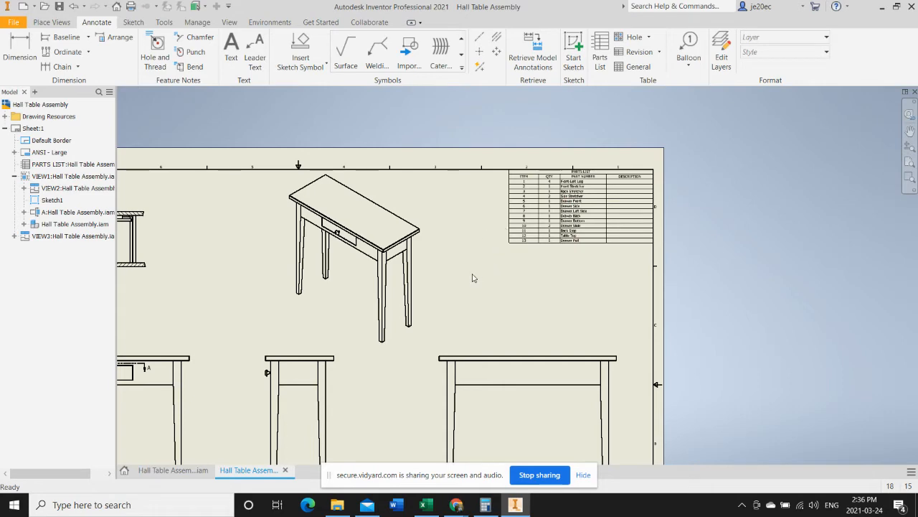
scroll(595, 206, "down", 5)
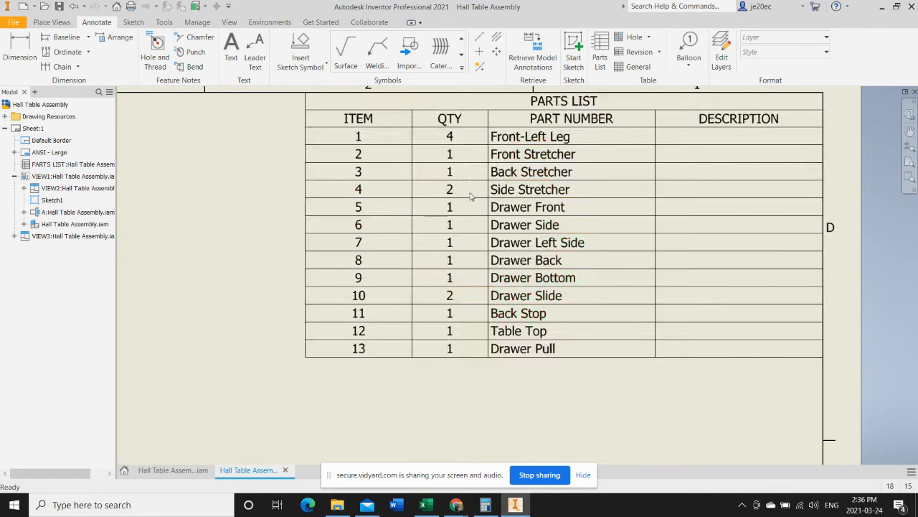
left_click(510, 300)
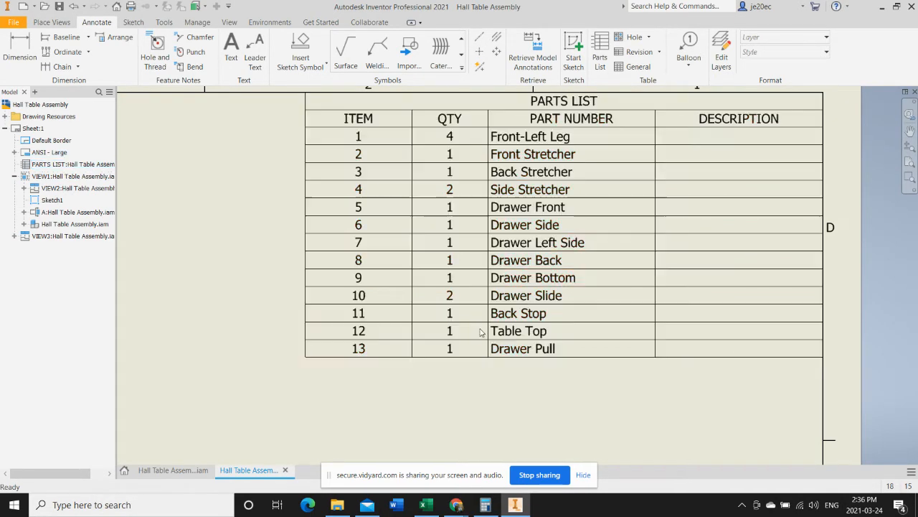
Open the parts list for editing and remove the DESCRIPTION column from its selected properties.
key("Escape")
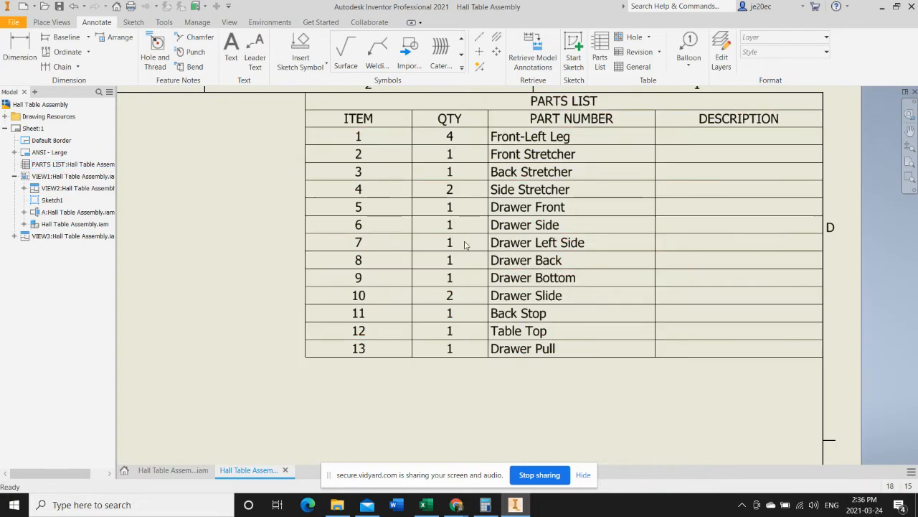
scroll(588, 154, "down", 2)
left_click(581, 158)
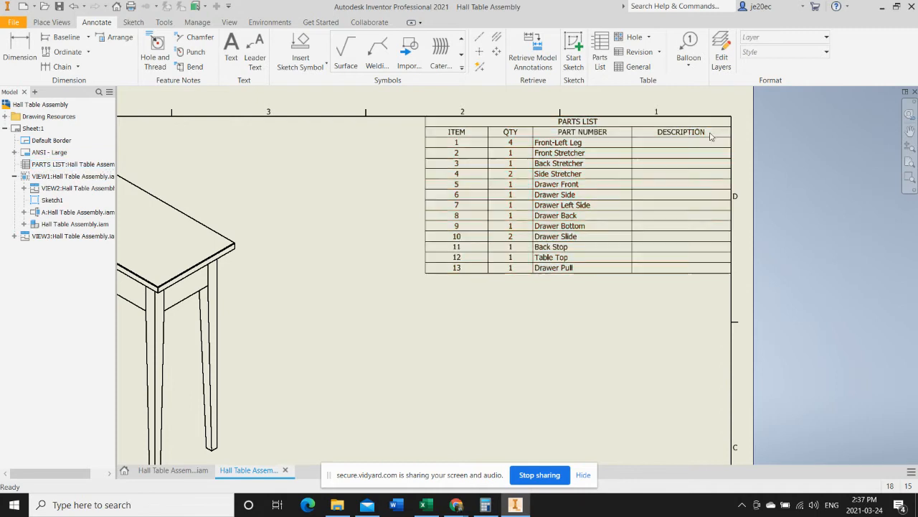
double_click(644, 148)
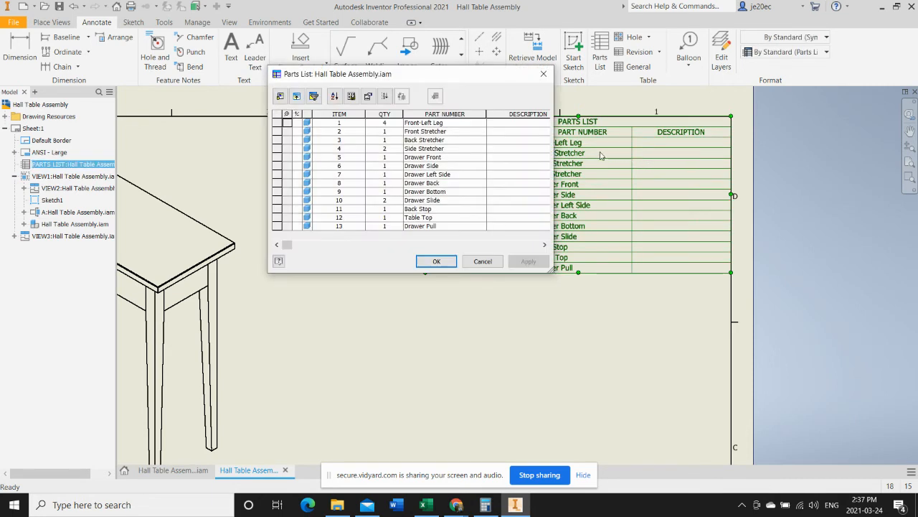
left_click(281, 97)
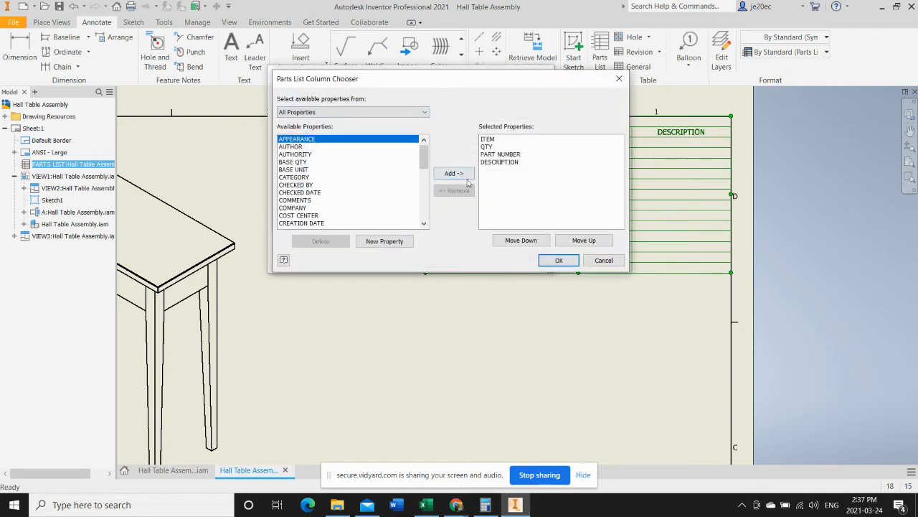
left_click(499, 162)
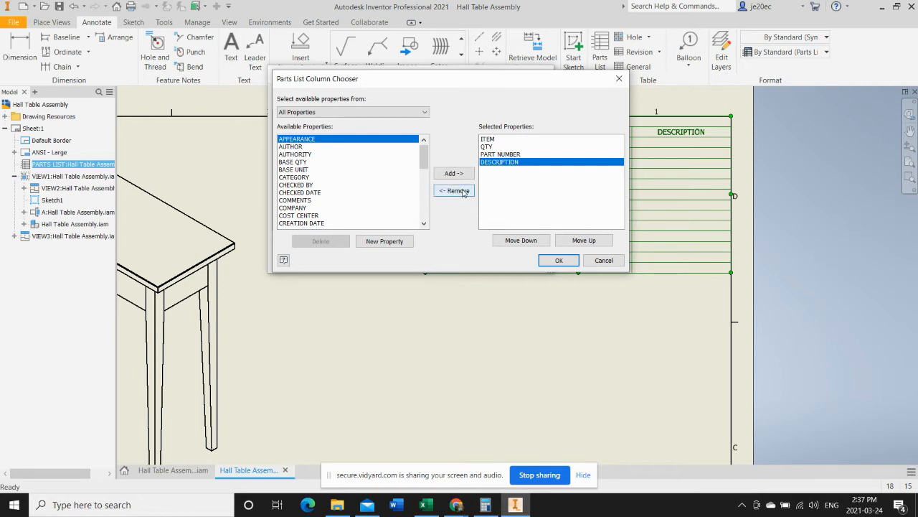
left_click(461, 192)
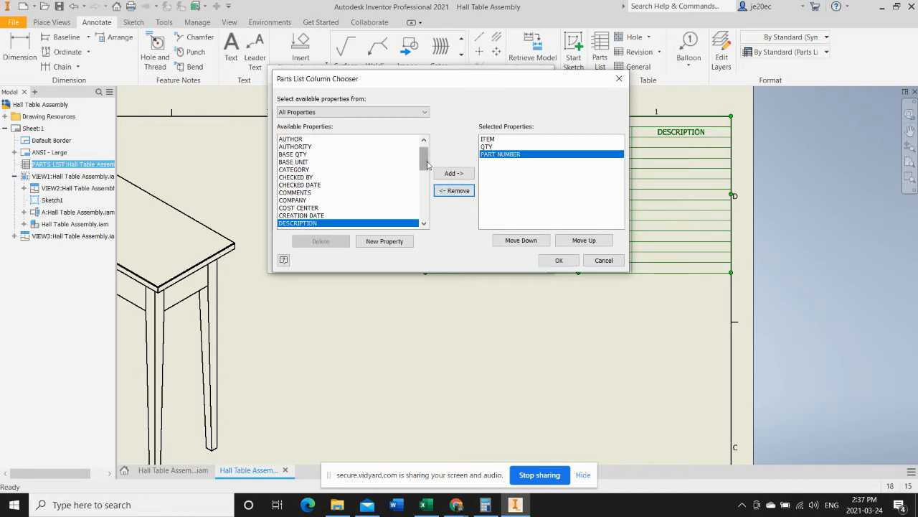
Add the MATERIAL property as the parts list's column after PART NUMBER.
left_click_drag(424, 167, 421, 201)
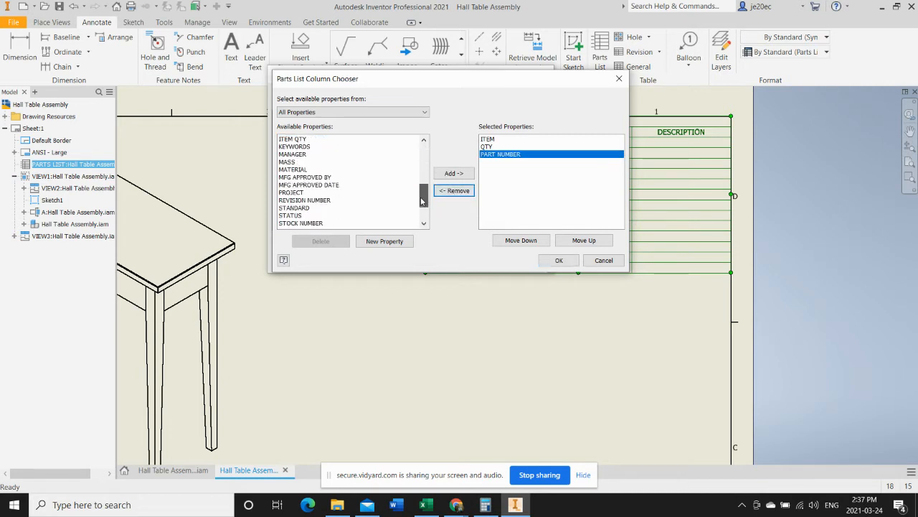
left_click(295, 170)
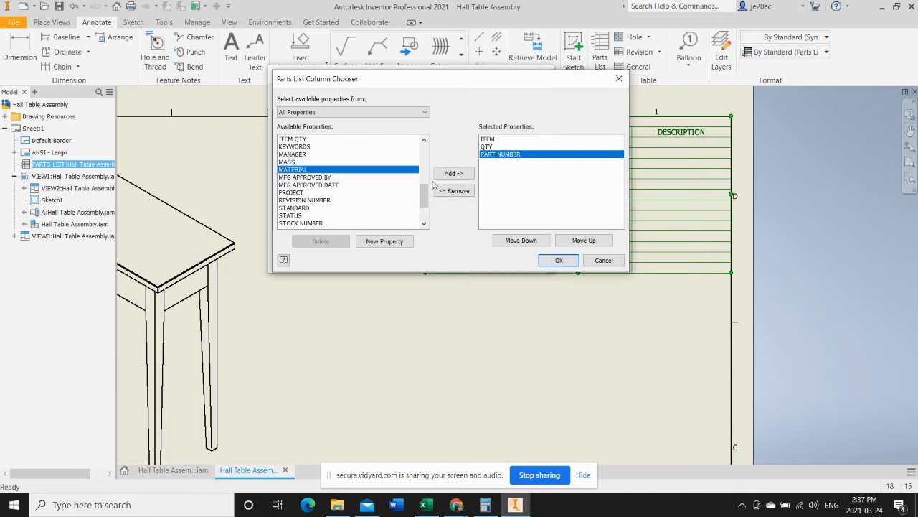
left_click(453, 175)
left_click(557, 261)
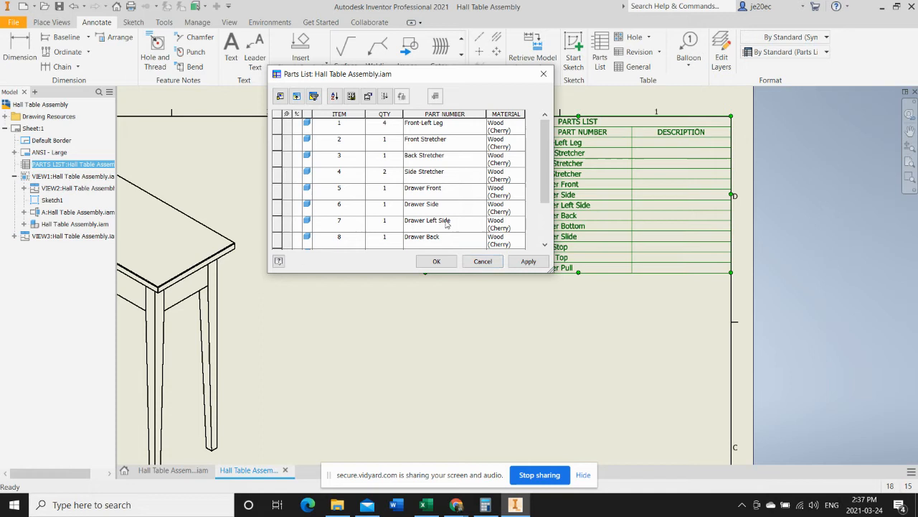
Change the parts list title to BILL OF MATERIALS and apply the edits to the table on the sheet.
left_click(368, 97)
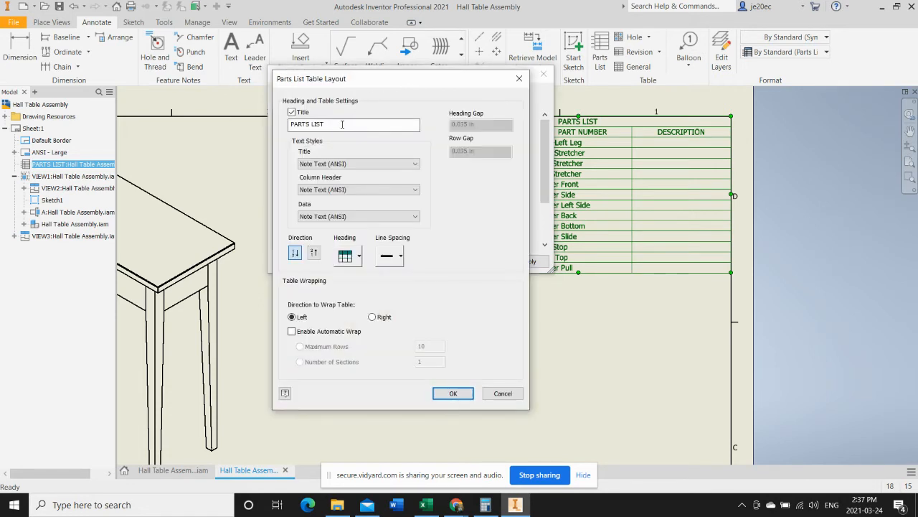
left_click_drag(341, 128, 290, 124)
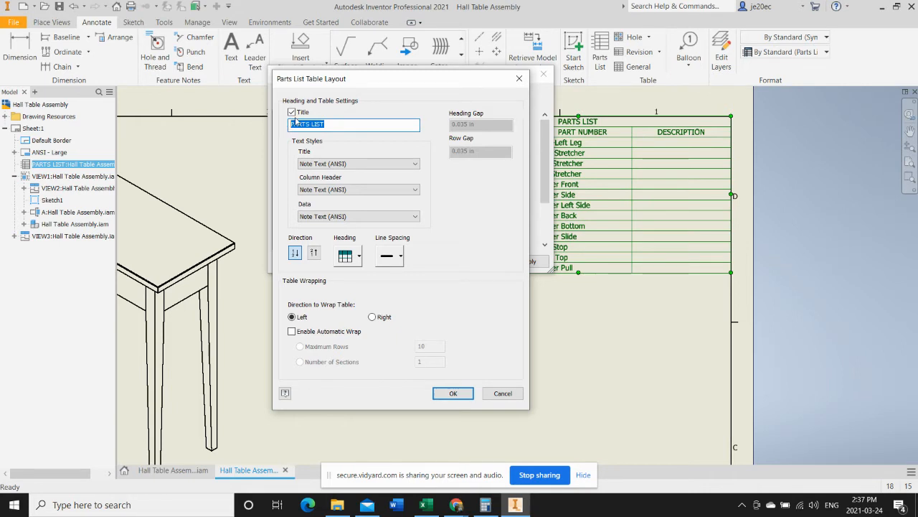
type("Bil")
type("L OF MATERIALS")
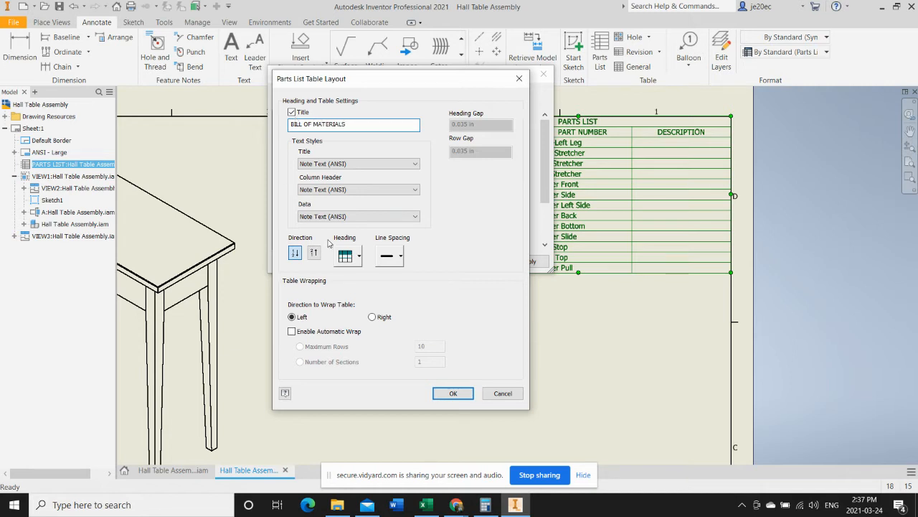
left_click(453, 394)
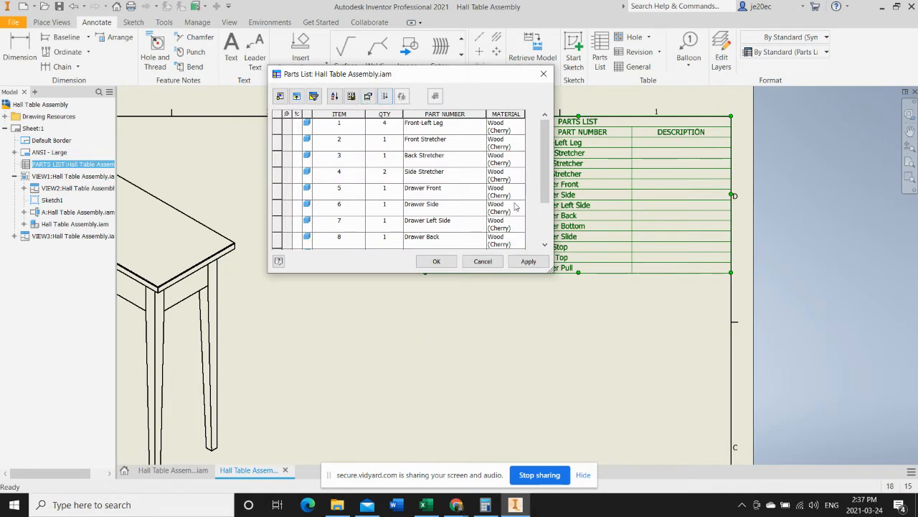
left_click(530, 262)
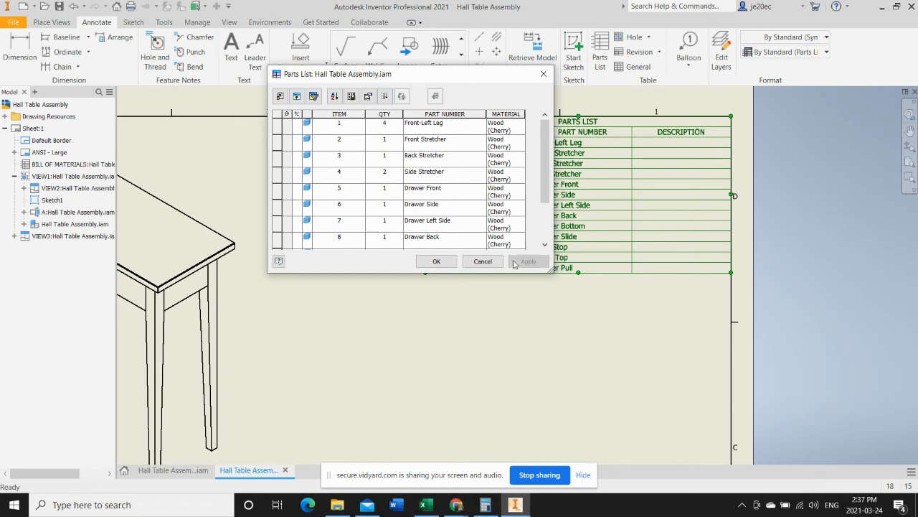
left_click(435, 261)
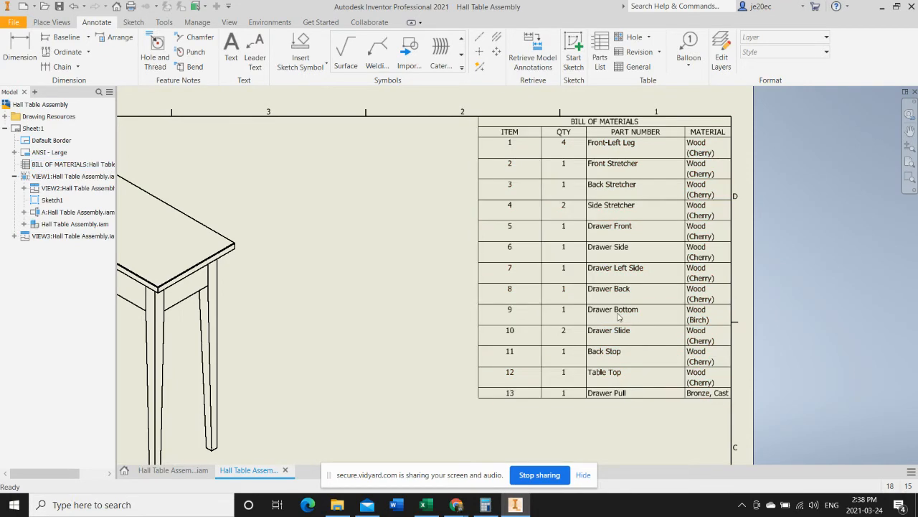
Widen the MATERIAL column of the bill of materials so each material name fits on one line.
left_click_drag(687, 230, 624, 234)
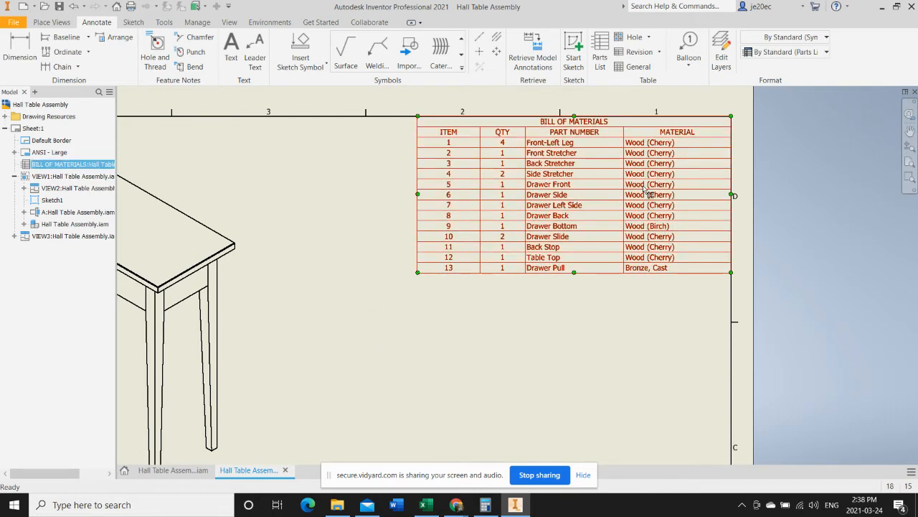
mouse_move(623, 183)
left_mouse_down()
mouse_move(639, 184)
mouse_move(616, 184)
mouse_move(625, 183)
left_mouse_up()
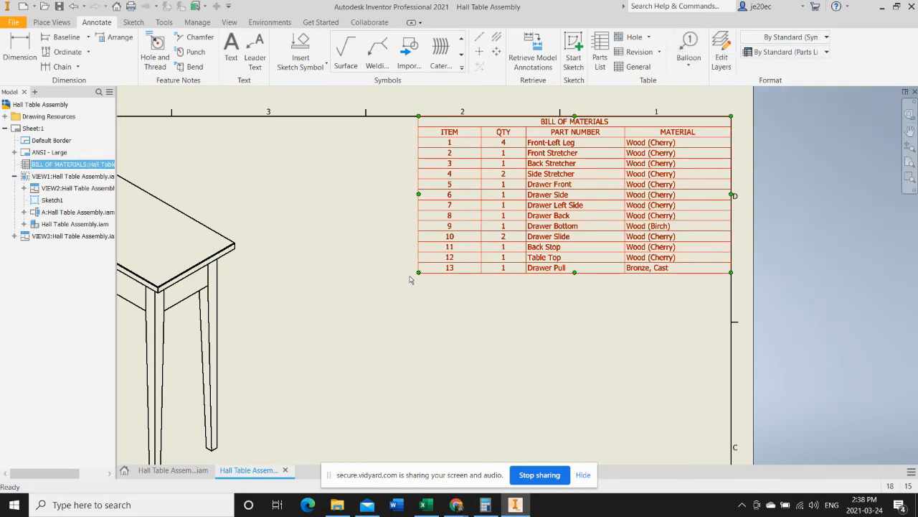
Attach an item balloon to the outer edge of the right leg in the front view, placed just above and beside it.
left_click(691, 45)
scroll(427, 269, "down", 5)
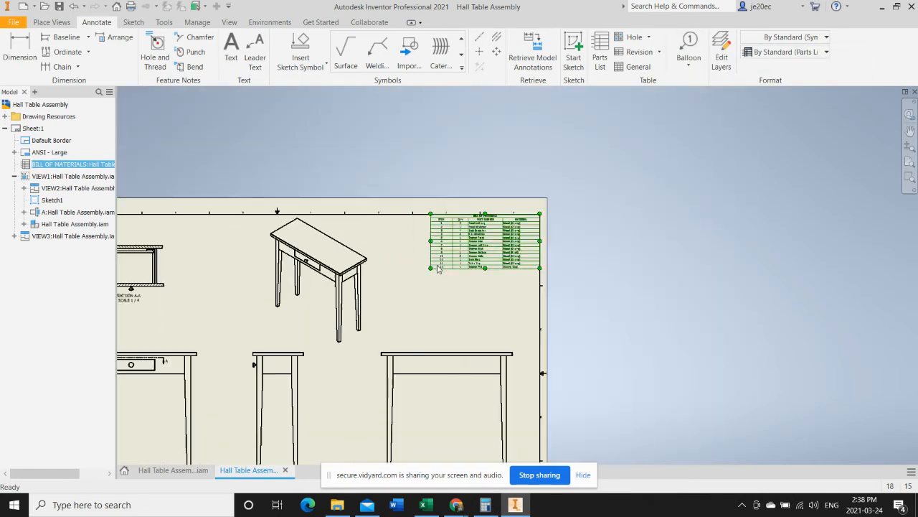
scroll(428, 259, "up", 5)
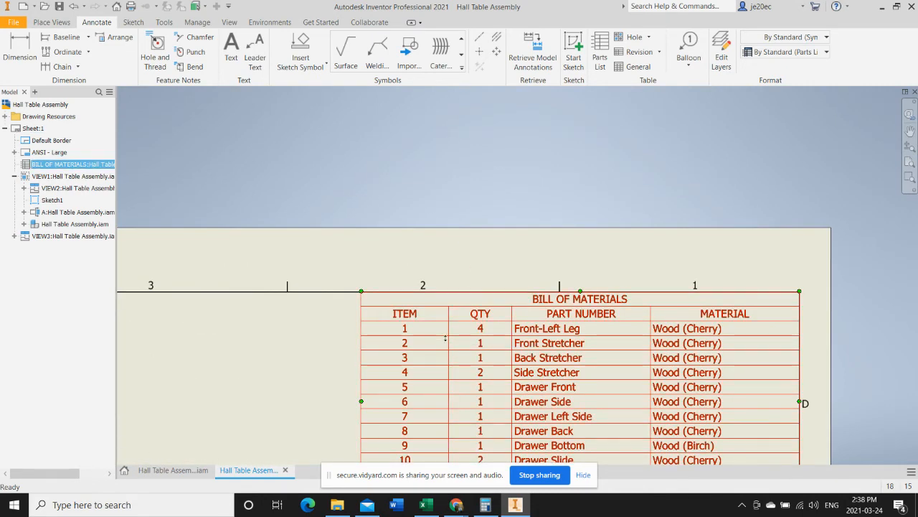
scroll(558, 332, "down", 5)
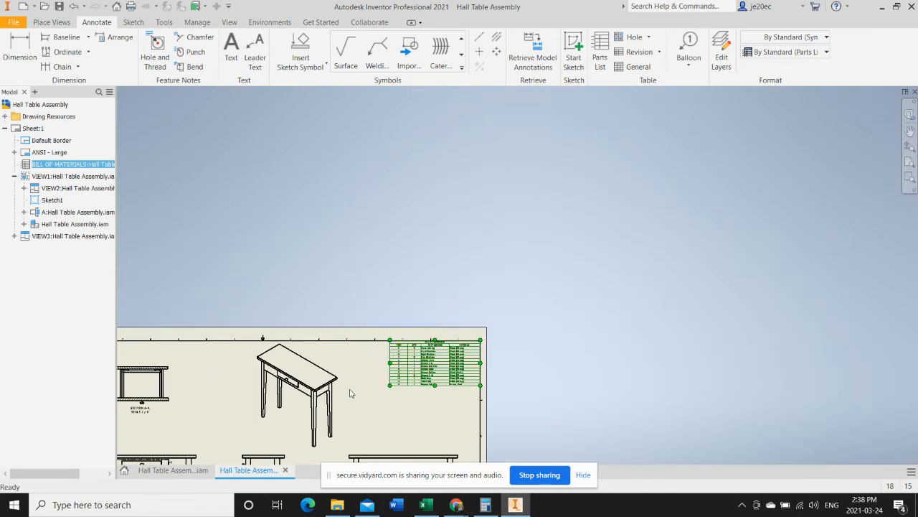
scroll(514, 266, "up", 4)
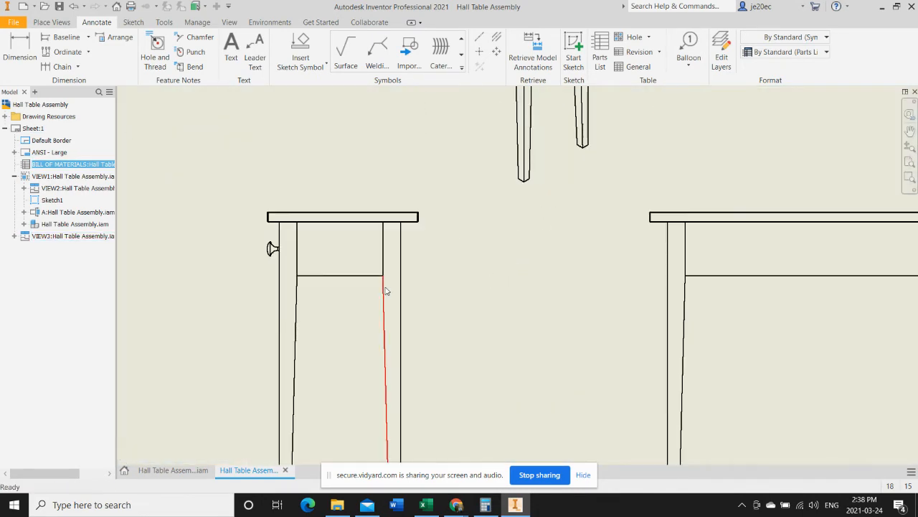
scroll(360, 301, "down", 5)
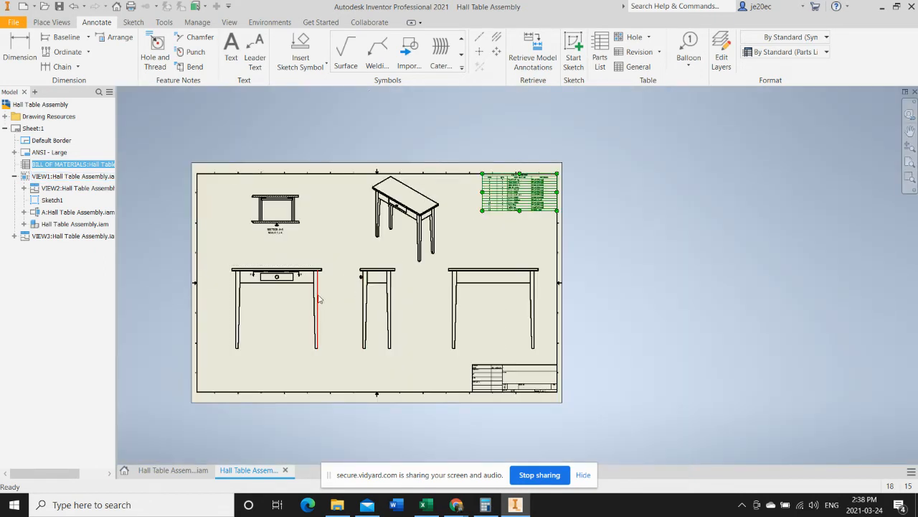
key("b")
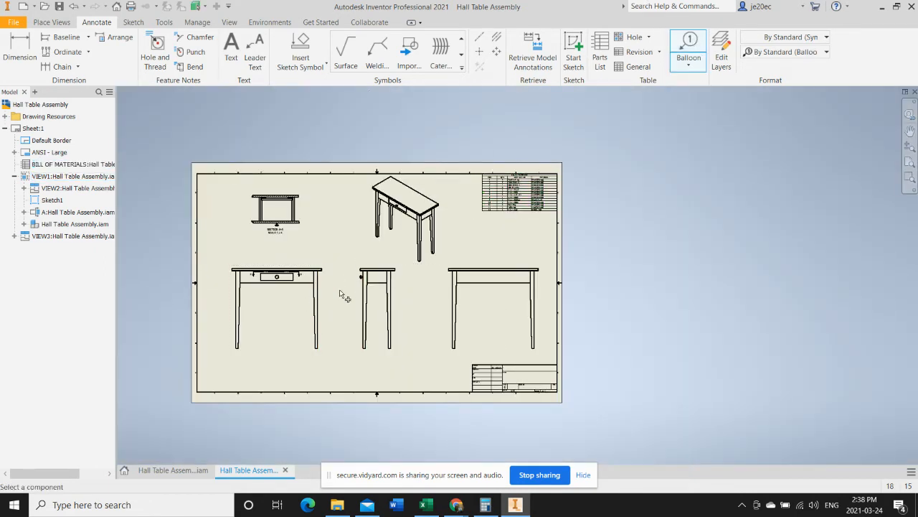
left_click(318, 291)
left_click(332, 284)
right_click(334, 278)
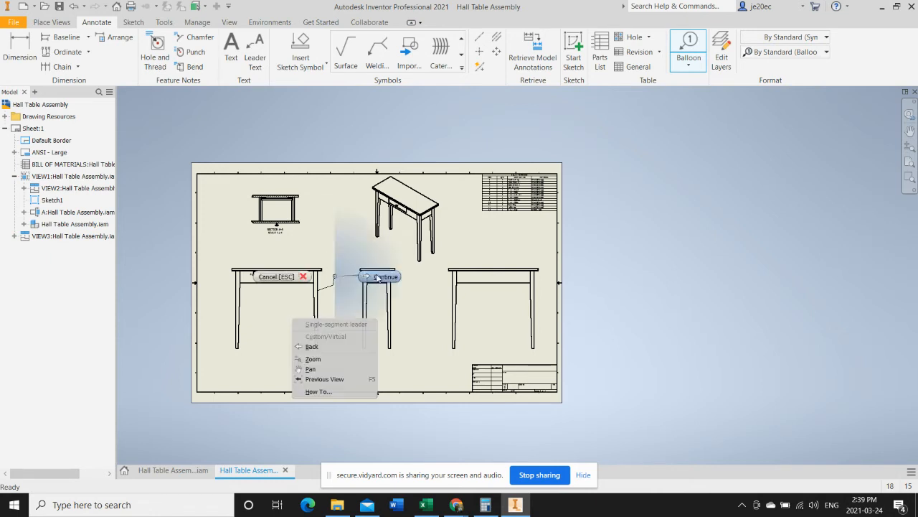
left_click(316, 327)
scroll(324, 290, "up", 5)
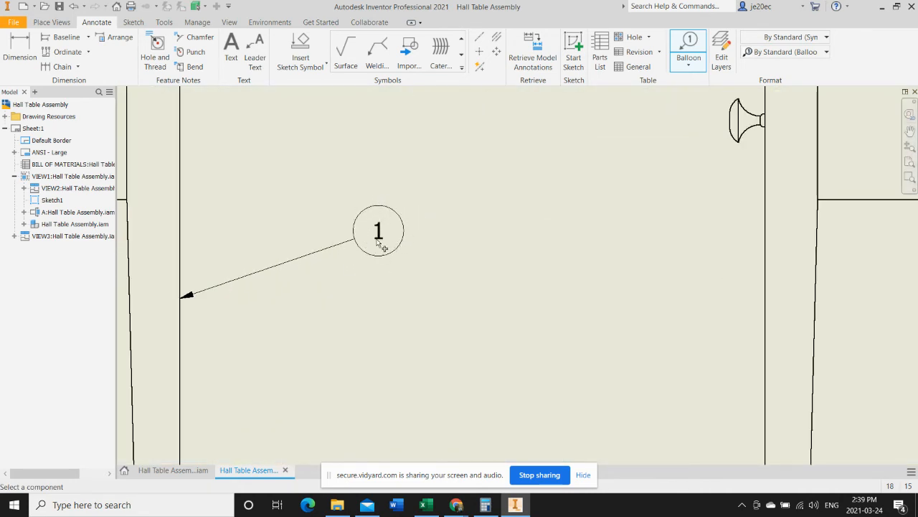
scroll(345, 255, "down", 3)
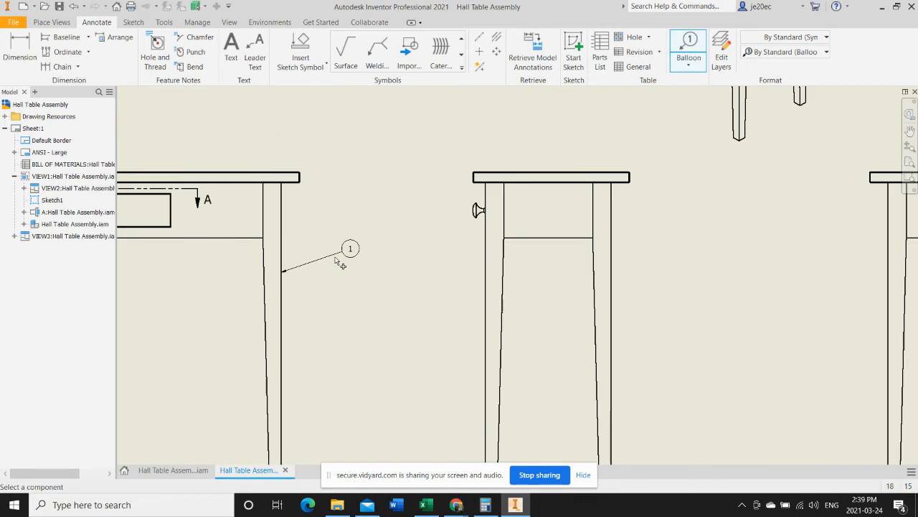
scroll(409, 246, "down", 4)
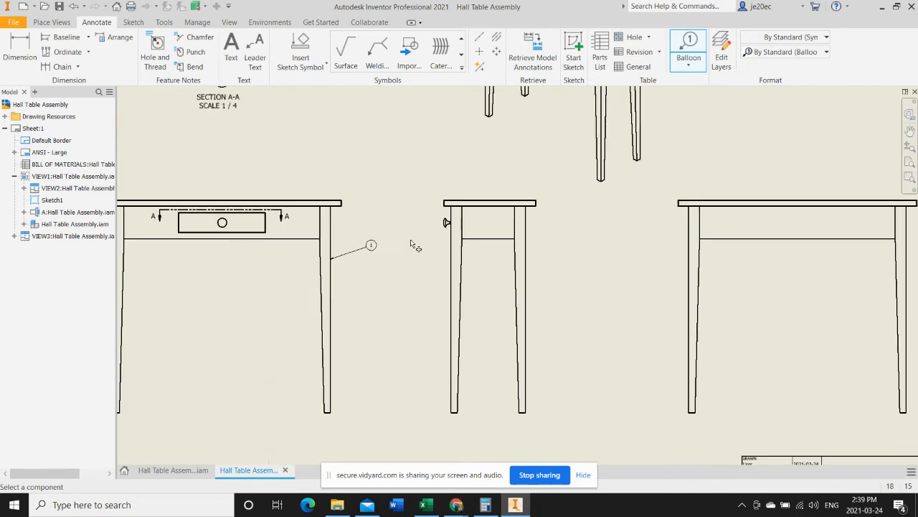
Edit the bill of materials so item 1's part number reads Leg and item 6's reads Drawer Right Side.
scroll(535, 266, "up", 1)
scroll(583, 162, "up", 5)
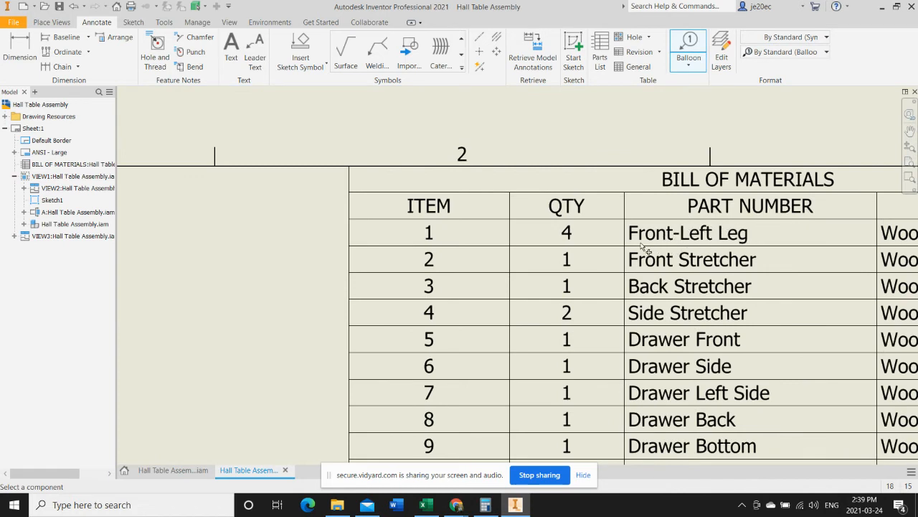
double_click(688, 239)
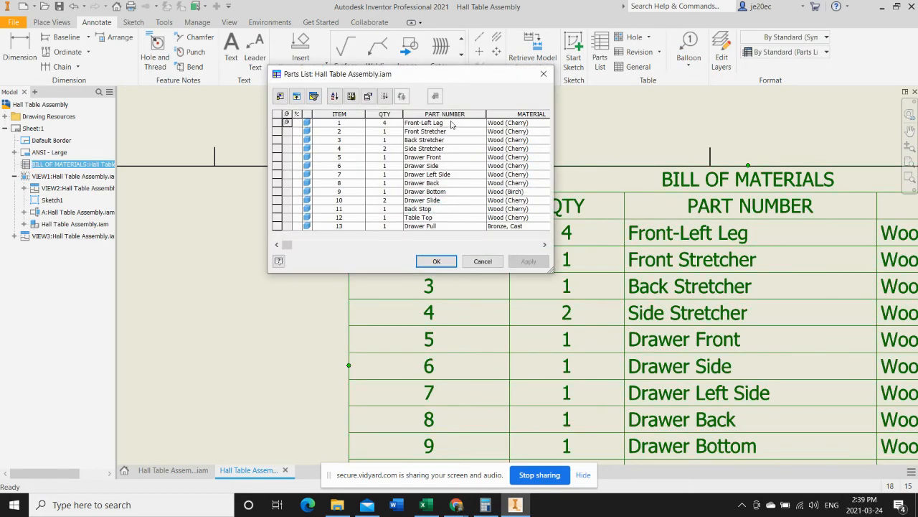
left_click(451, 124)
left_click(427, 123)
left_click_drag(446, 123, 399, 123)
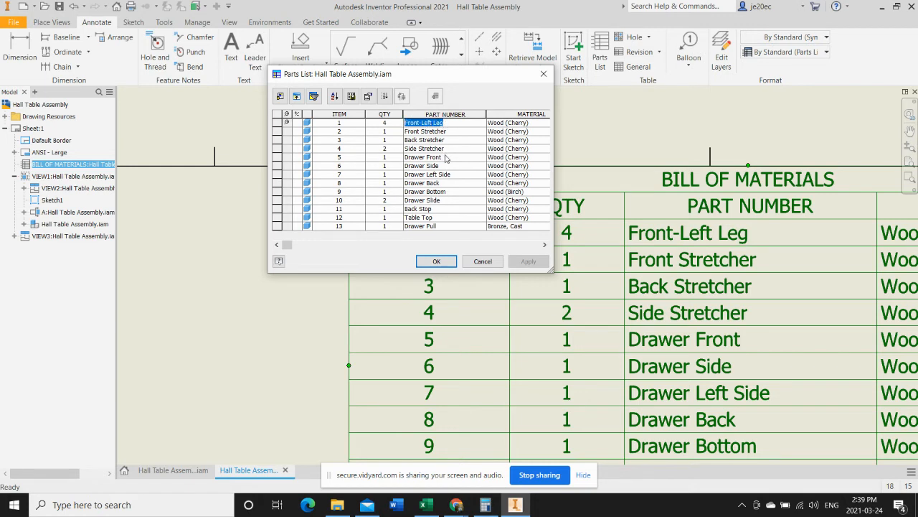
type("IE")
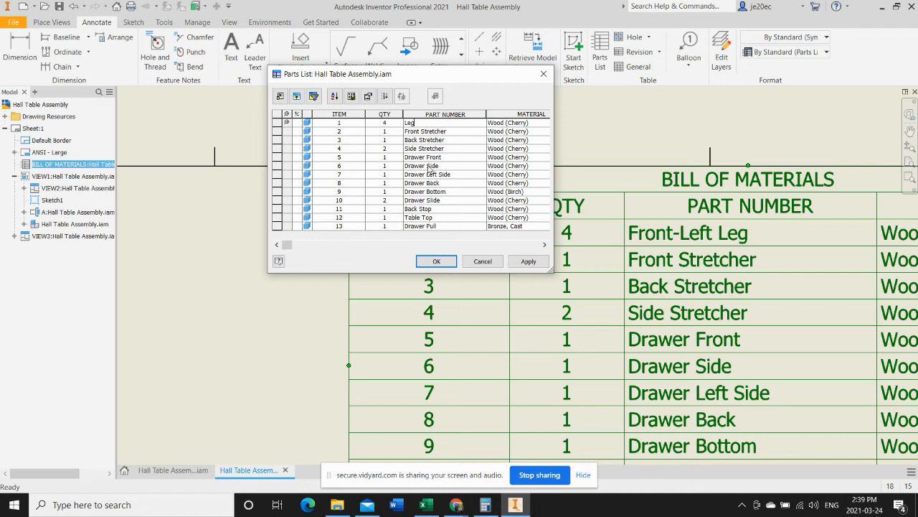
key("Return")
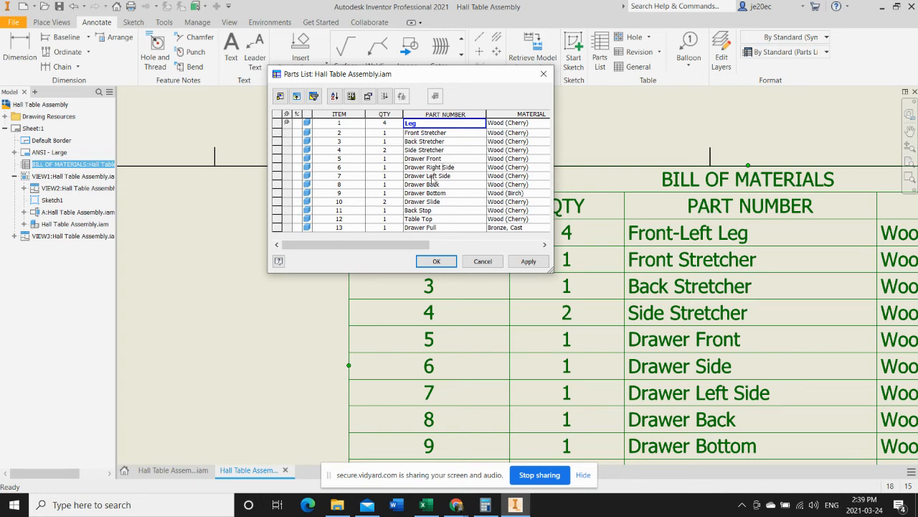
left_click(512, 264)
left_click(436, 263)
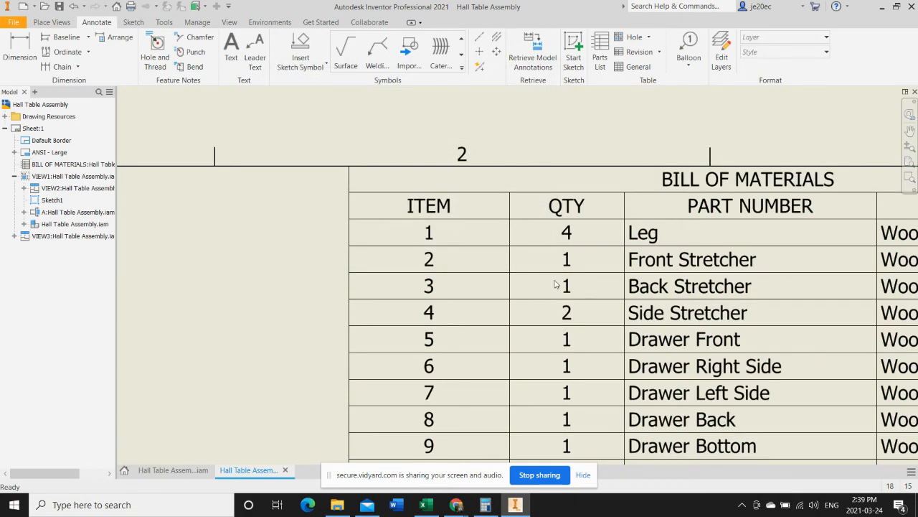
scroll(606, 269, "up", 5)
scroll(606, 269, "up", 3)
middle_click_drag(537, 329, 415, 316)
middle_click_drag(505, 277, 430, 322)
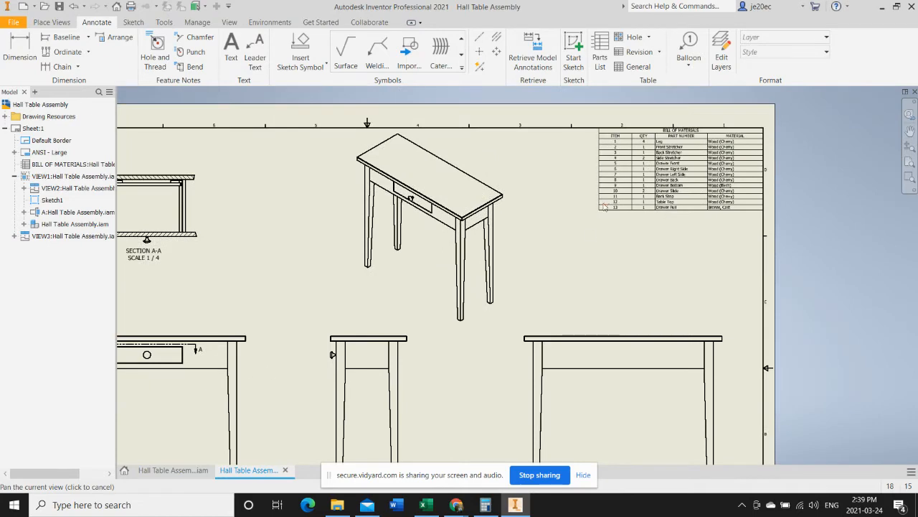
scroll(438, 328, "up", 3)
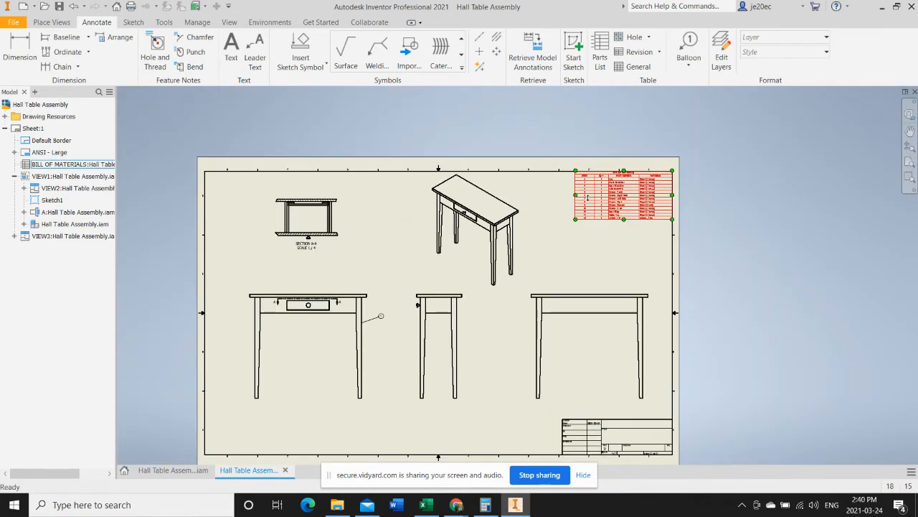
Check the bill of materials against the leg balloon to identify the item numbers and part names still needing balloons.
scroll(488, 252, "down", 3)
left_click(717, 129)
left_click(376, 278)
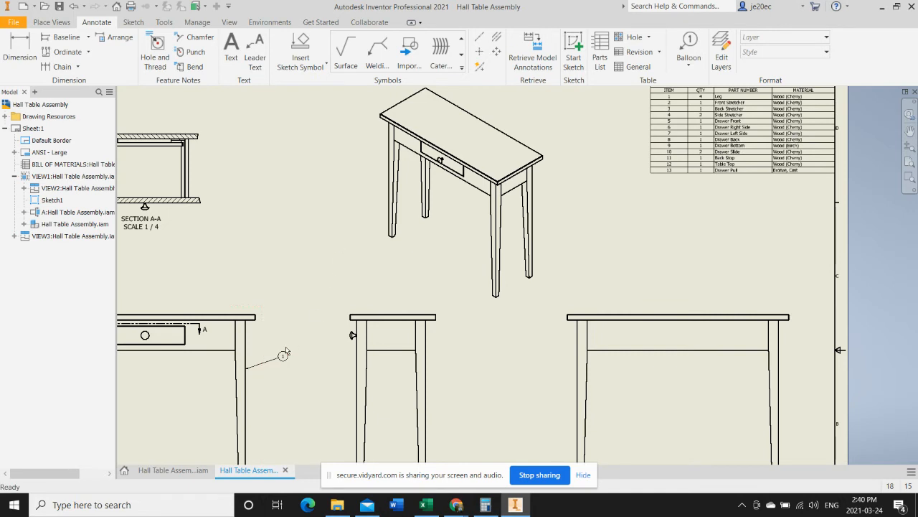
left_click(249, 367)
left_click(253, 269)
left_click(796, 140)
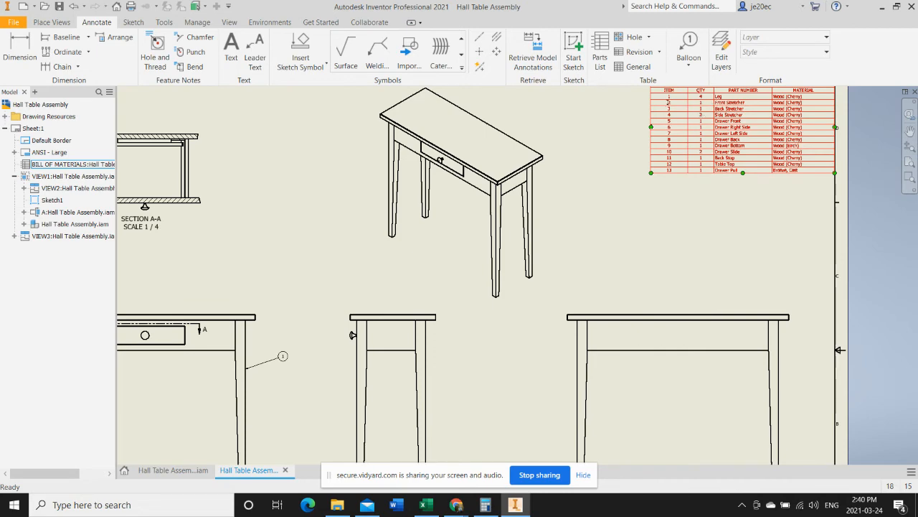
key("Escape")
scroll(708, 100, "down", 2)
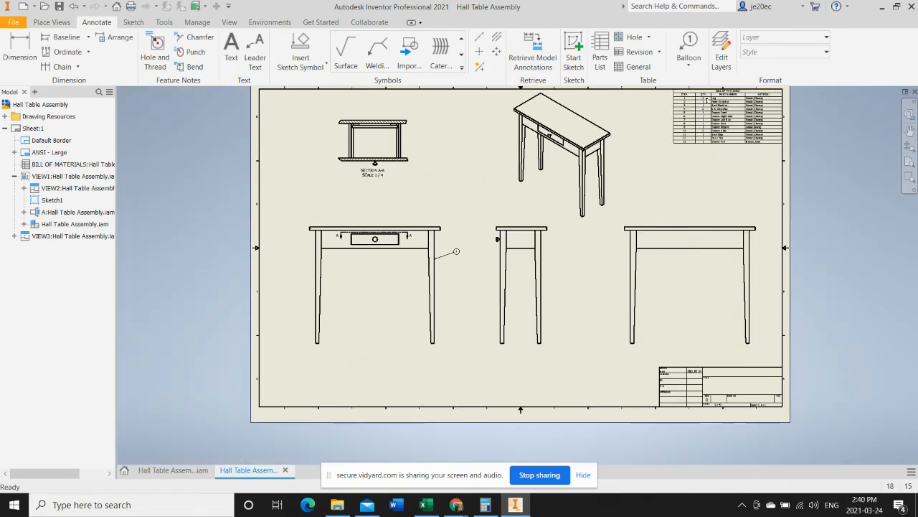
scroll(711, 108, "up", 6)
left_click(590, 114)
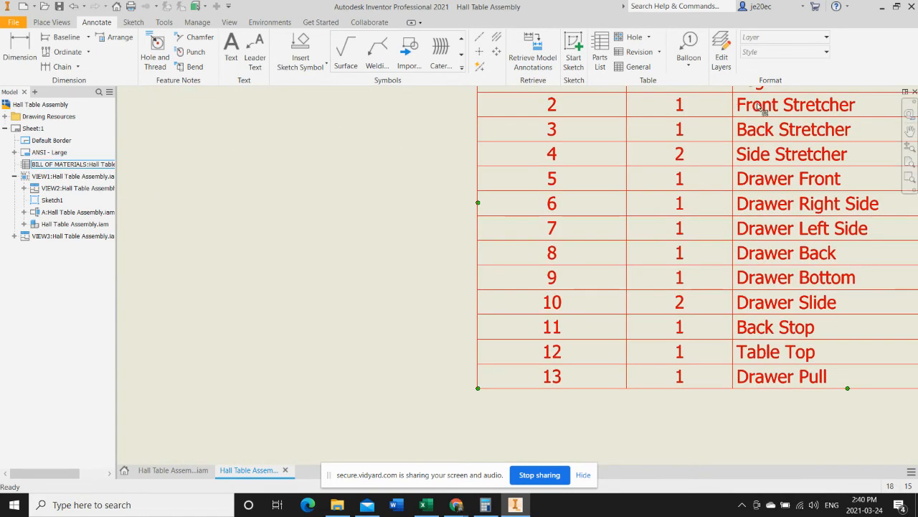
key("Escape")
left_click(558, 113)
key("Escape")
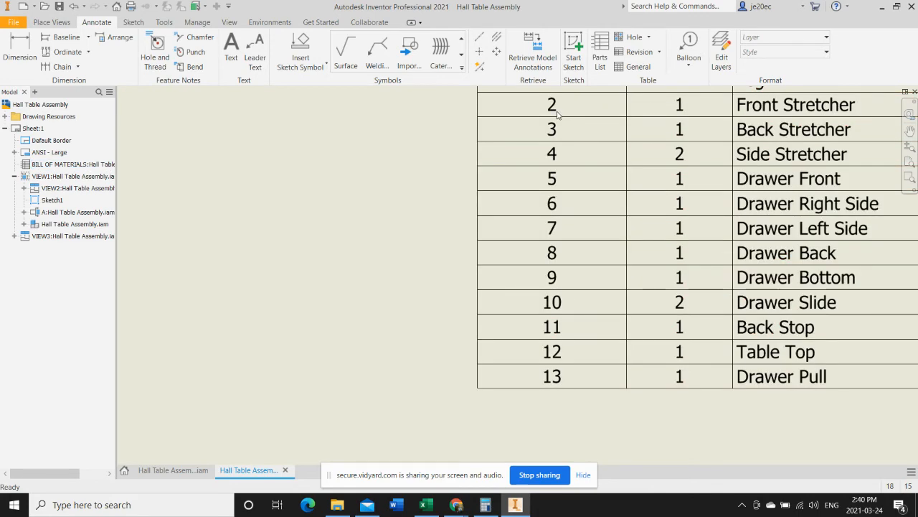
Attach an item balloon to the front stretcher's lower edge in the front view, aligned directly above the leg's balloon.
scroll(556, 112, "down", 5)
middle_click_drag(343, 373, 564, 334)
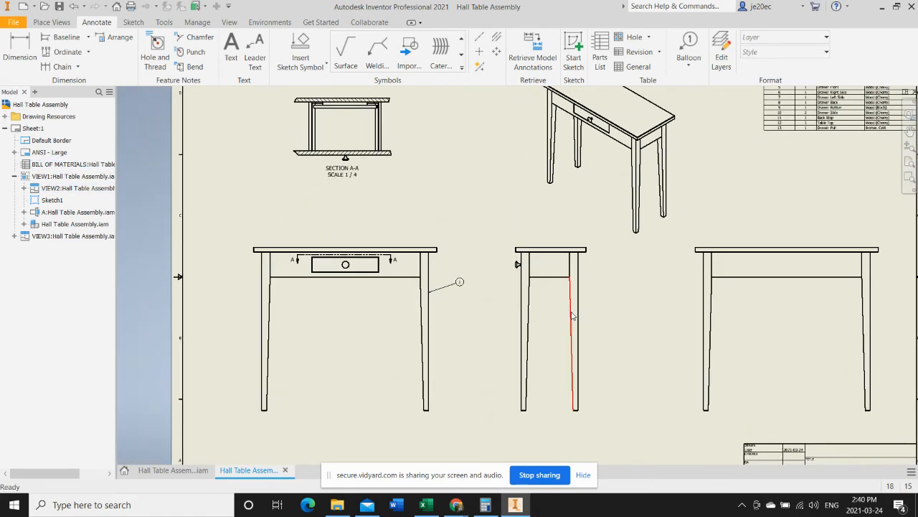
left_click(695, 41)
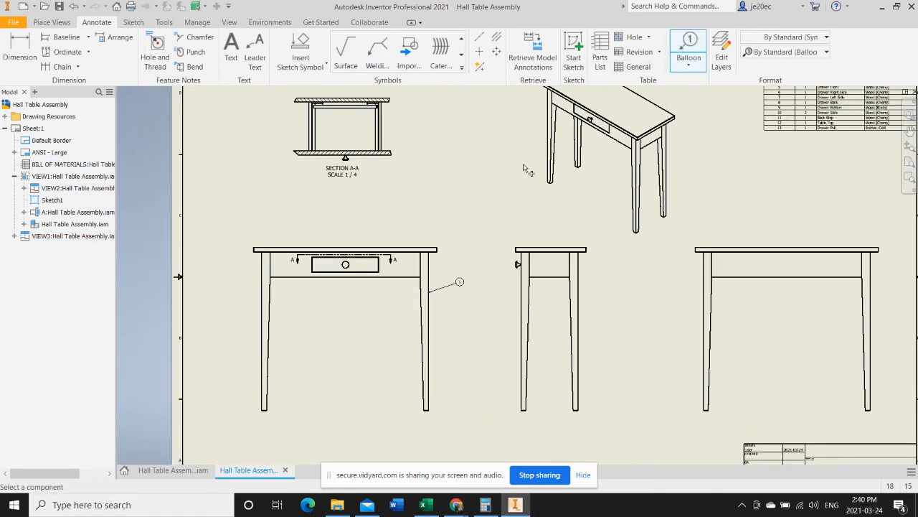
left_click(407, 277)
left_click(460, 282)
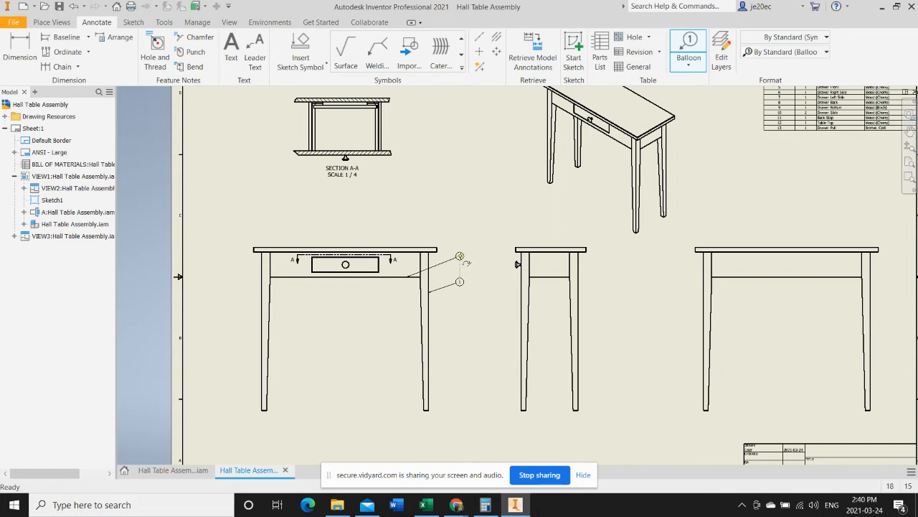
right_click(460, 256)
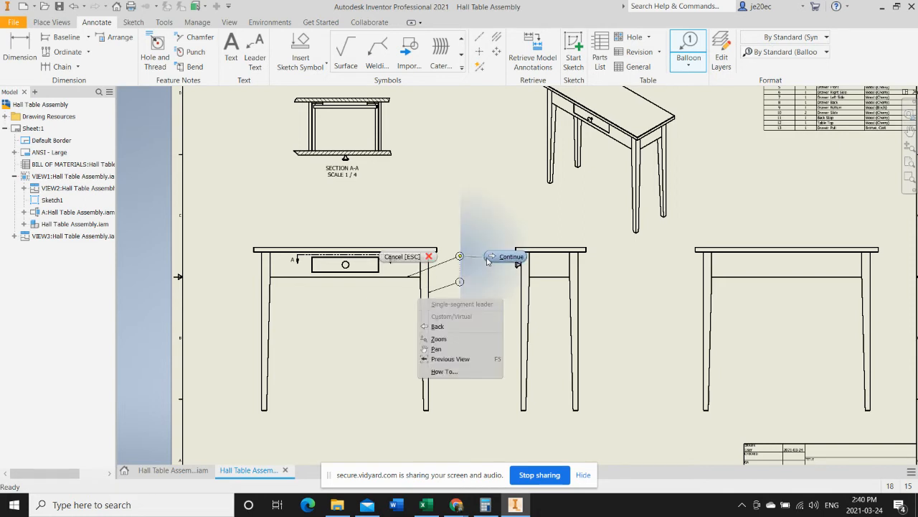
left_click(490, 257)
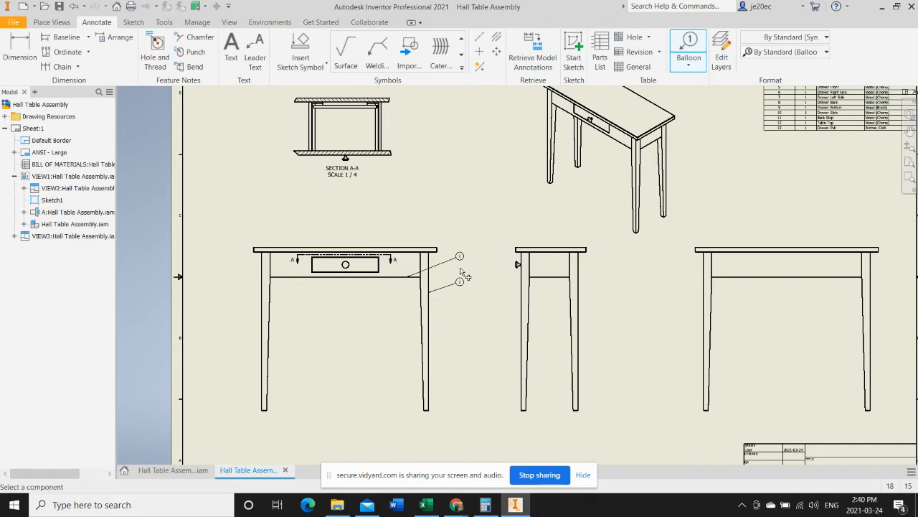
scroll(461, 274, "up", 3)
scroll(465, 276, "up", 3)
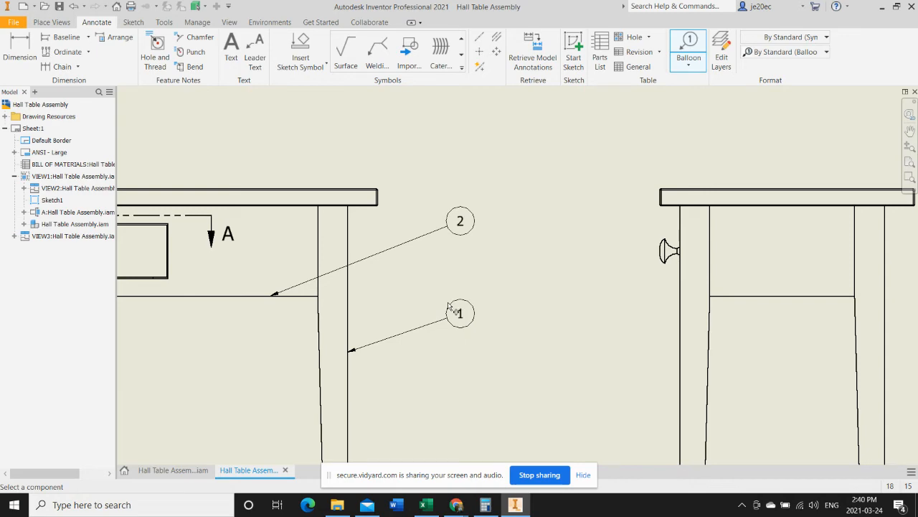
scroll(517, 244, "down", 4)
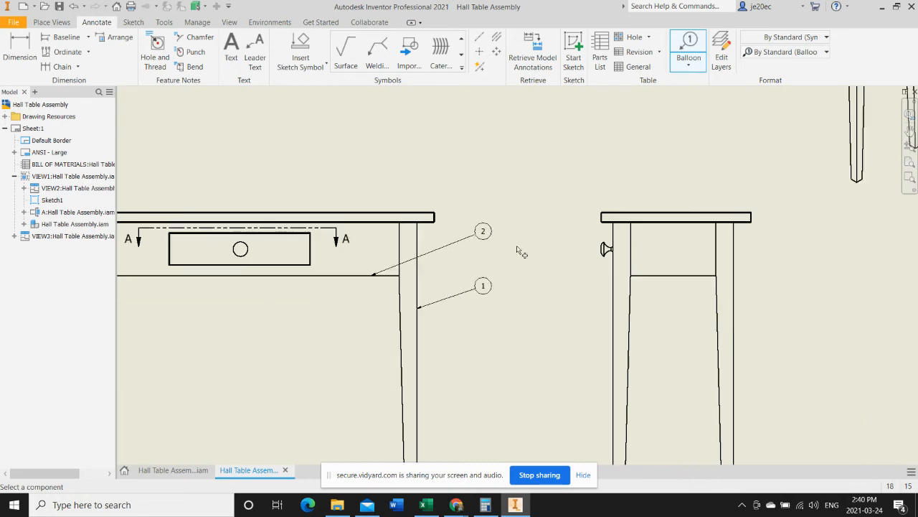
Attach an item balloon to the back stretcher's lower edge in the rear view, placed just outside the nearby leg and slightly lower.
scroll(757, 200, "up", 3)
scroll(572, 233, "up", 5)
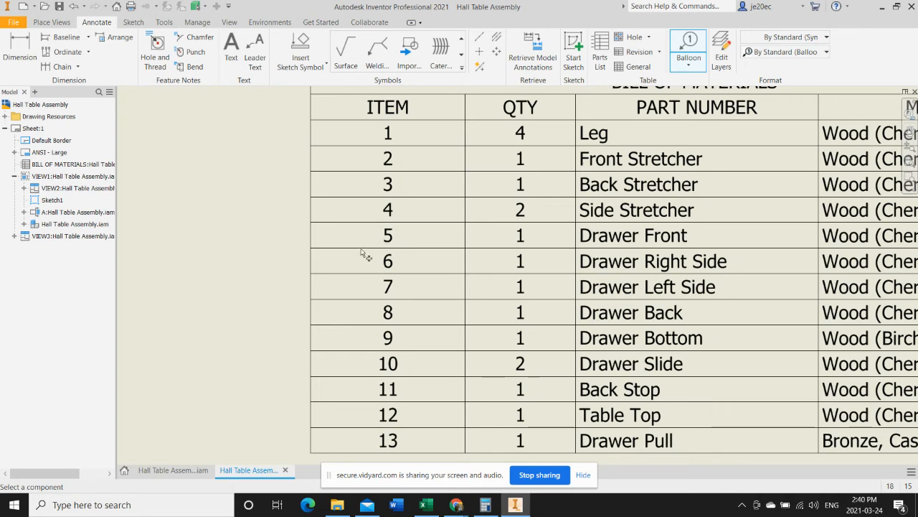
scroll(617, 188, "up", 1)
scroll(598, 205, "down", 5)
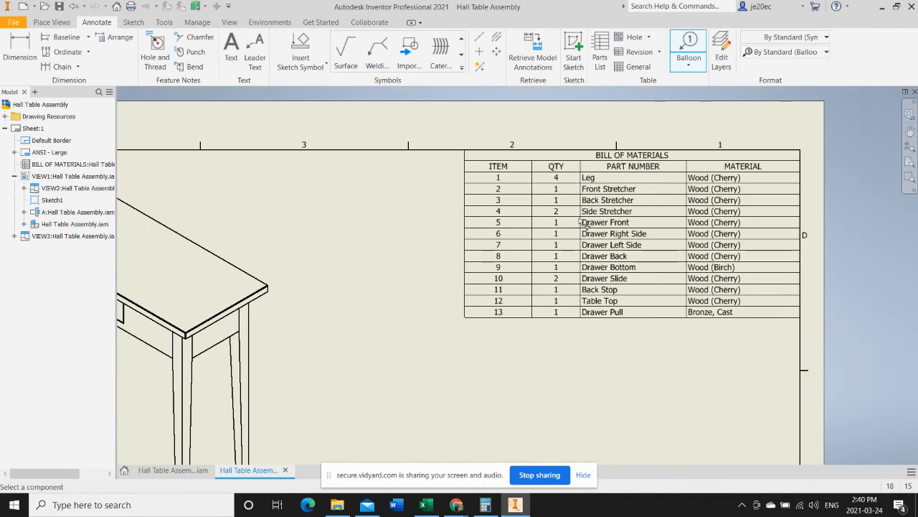
scroll(566, 294, "up", 1)
middle_click_drag(560, 288, 591, 216)
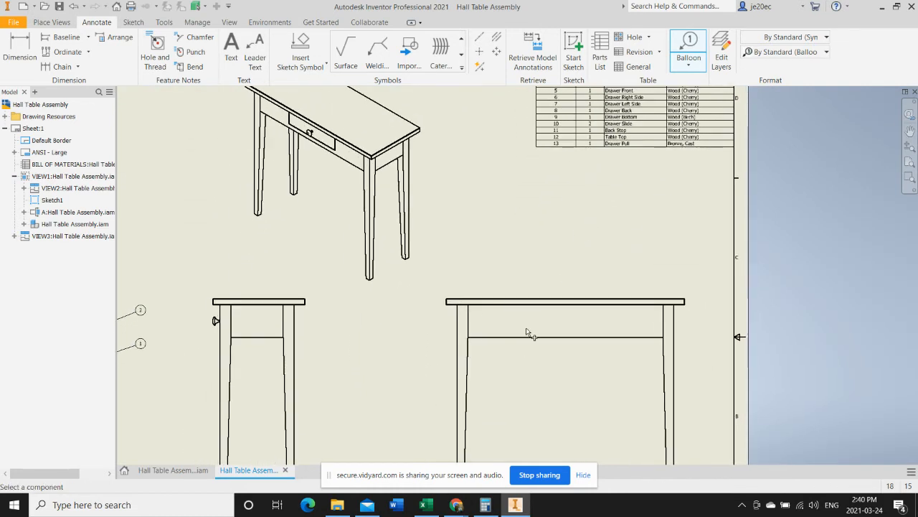
left_click(491, 340)
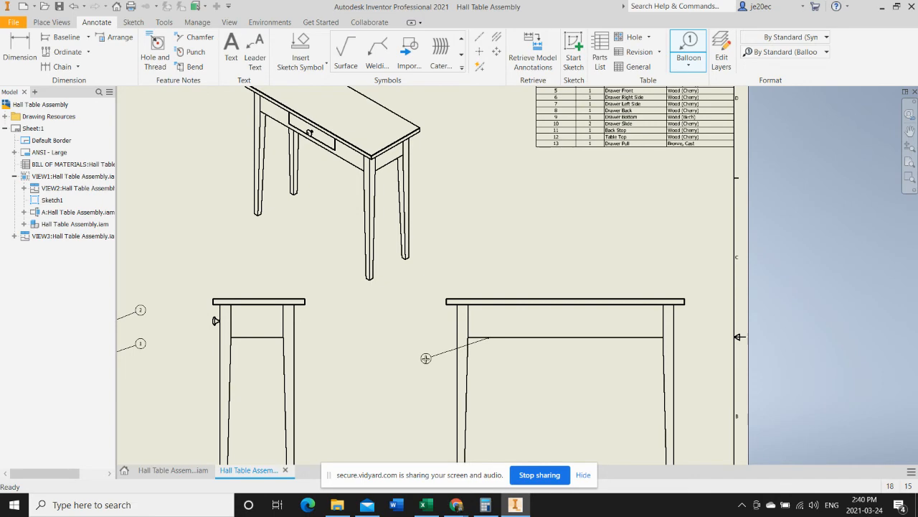
right_click(426, 359)
left_click(475, 360)
Attach an item balloon to the side stretcher's lower edge in the side view, aligned level with the back stretcher's balloon.
middle_click_drag(521, 294, 508, 366)
scroll(566, 190, "up", 2)
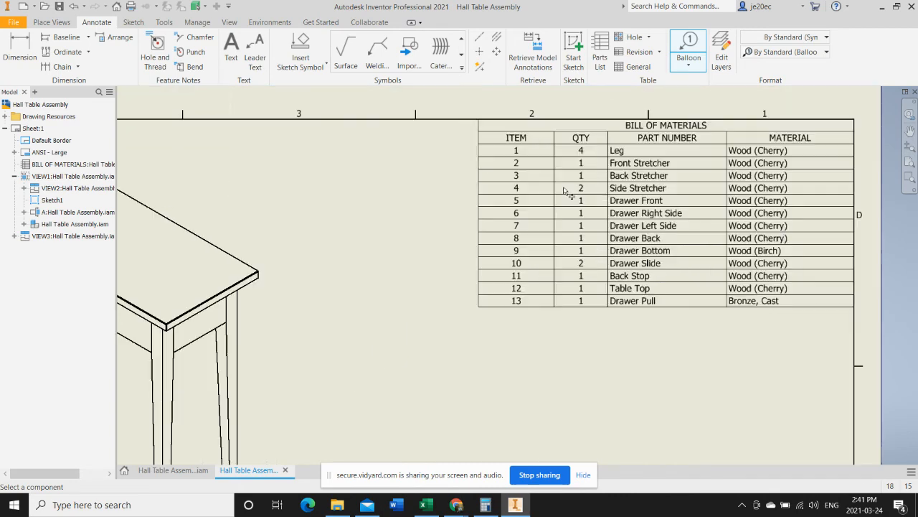
scroll(557, 199, "down", 5)
middle_click_drag(466, 289, 611, 208)
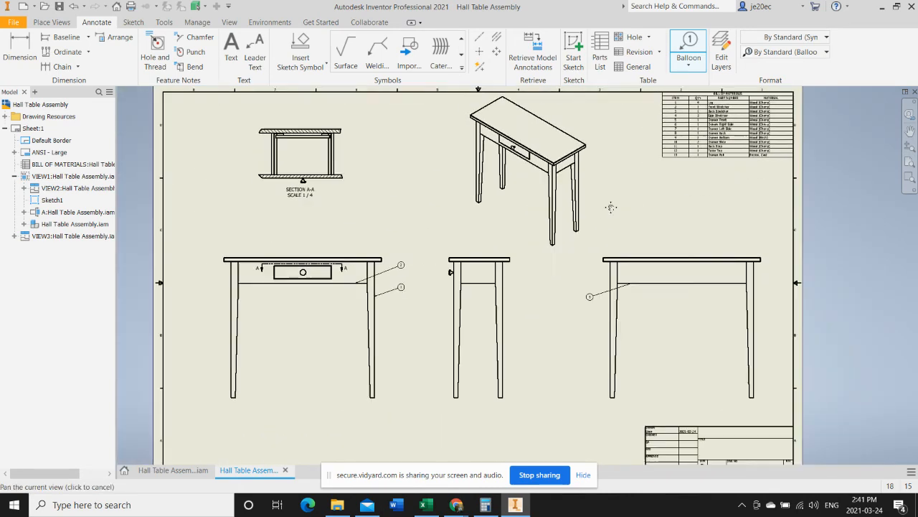
left_click(487, 287)
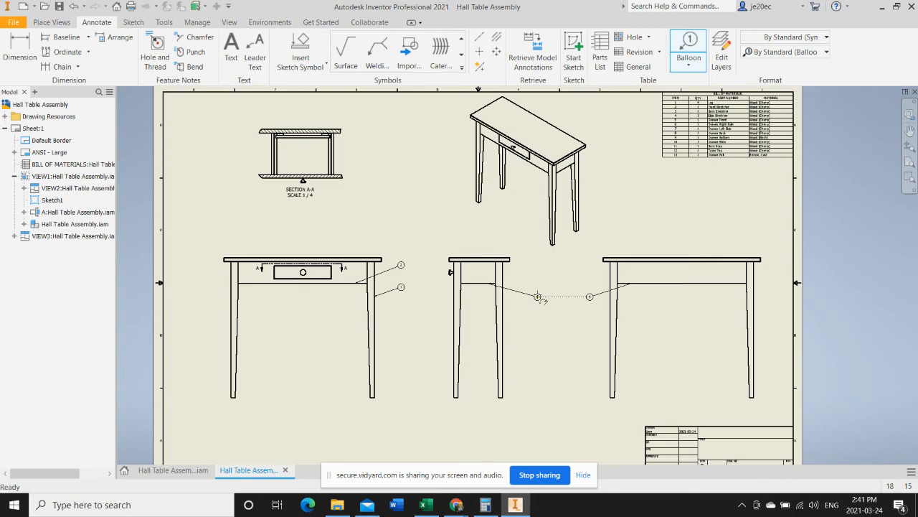
right_click(539, 296)
left_click(584, 294)
Attach an item balloon to the lower edge of the drawer outline in the front view, aligned below the leg's balloon.
scroll(606, 225, "down", 5)
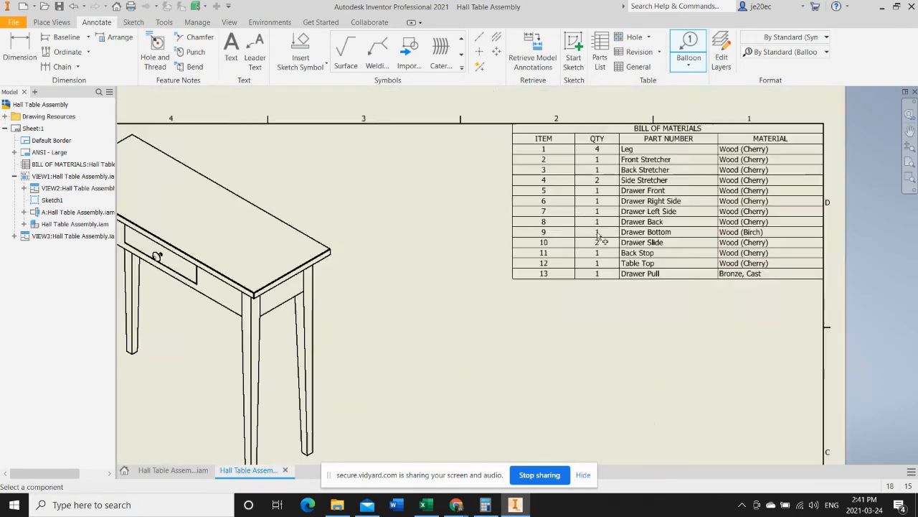
scroll(610, 204, "up", 5)
scroll(666, 250, "down", 3)
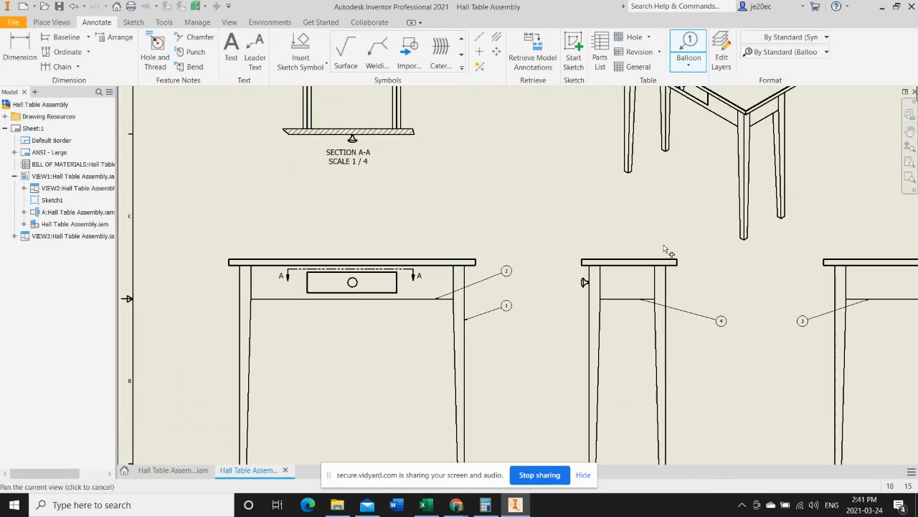
left_click(387, 293)
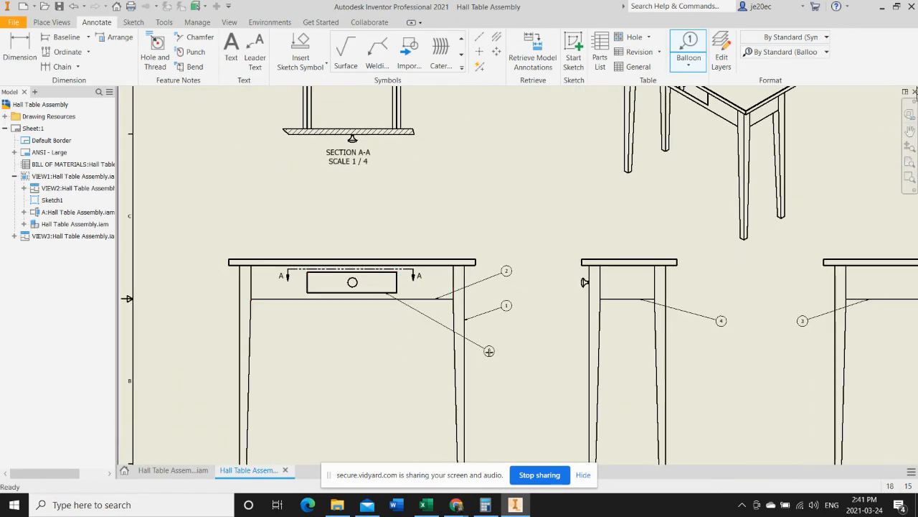
left_click(507, 306)
left_click(507, 356)
left_click(521, 361)
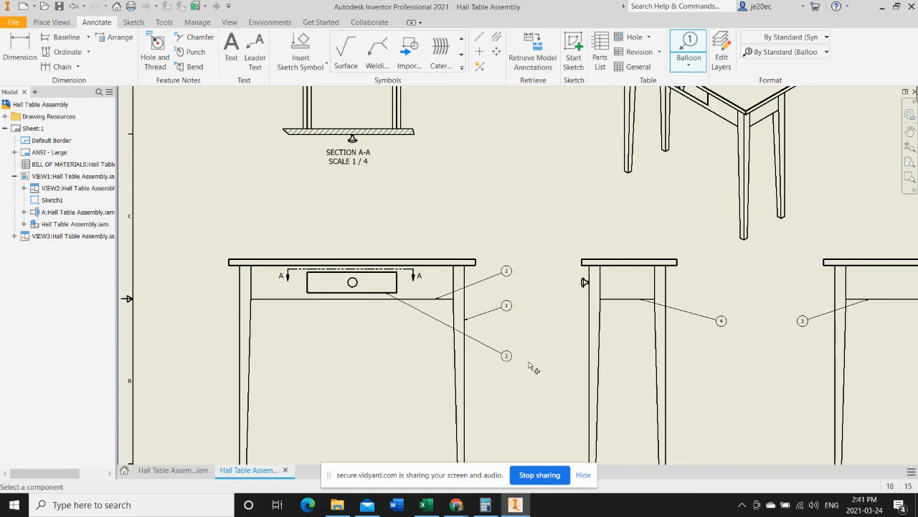
Attach an item balloon to the drawer right side in section view A-A, placed outside the section beside that part.
scroll(720, 248, "down", 5)
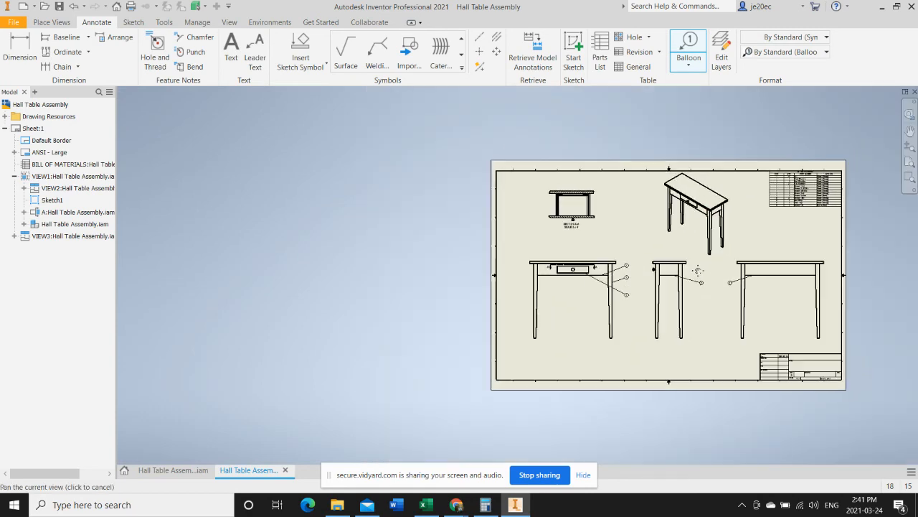
middle_click_drag(721, 247, 423, 358)
scroll(437, 324, "up", 6)
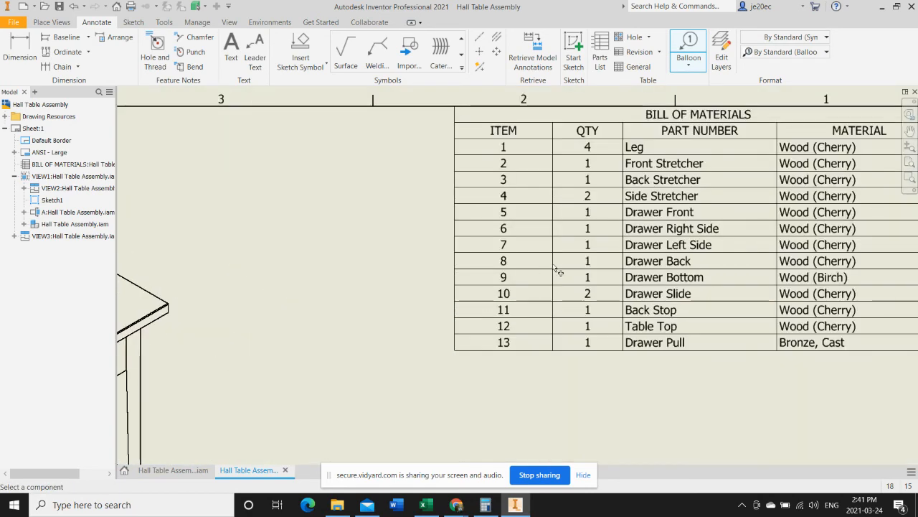
scroll(473, 251, "down", 6)
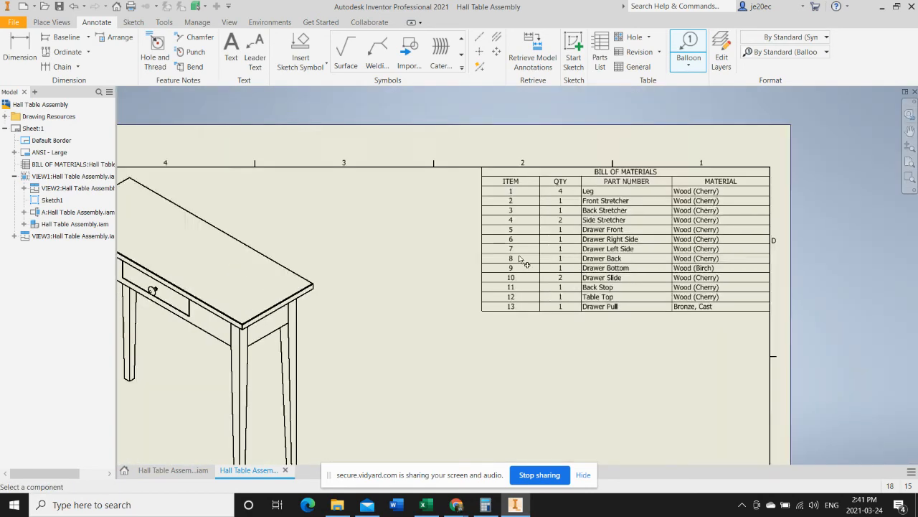
mouse_move(225, 339)
middle_mouse_down()
mouse_move(236, 343)
mouse_move(348, 294)
middle_mouse_up()
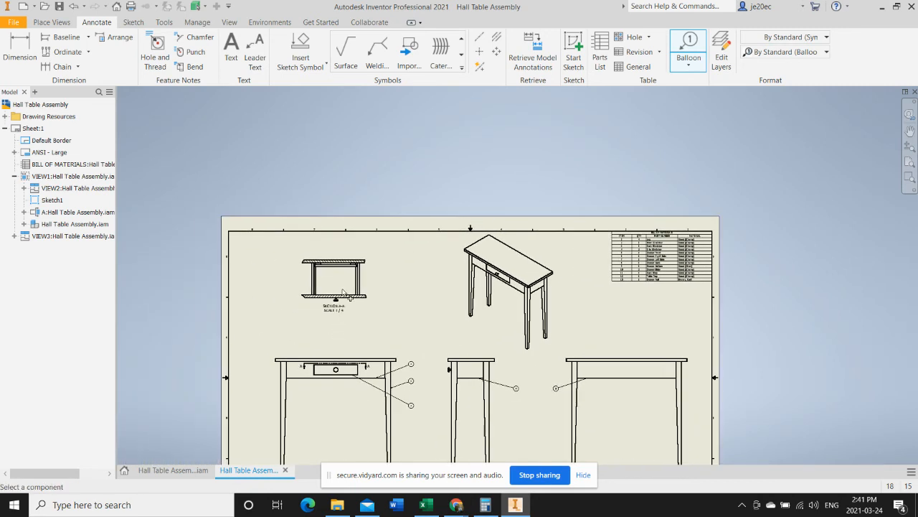
scroll(351, 288, "up", 3)
scroll(356, 258, "up", 4)
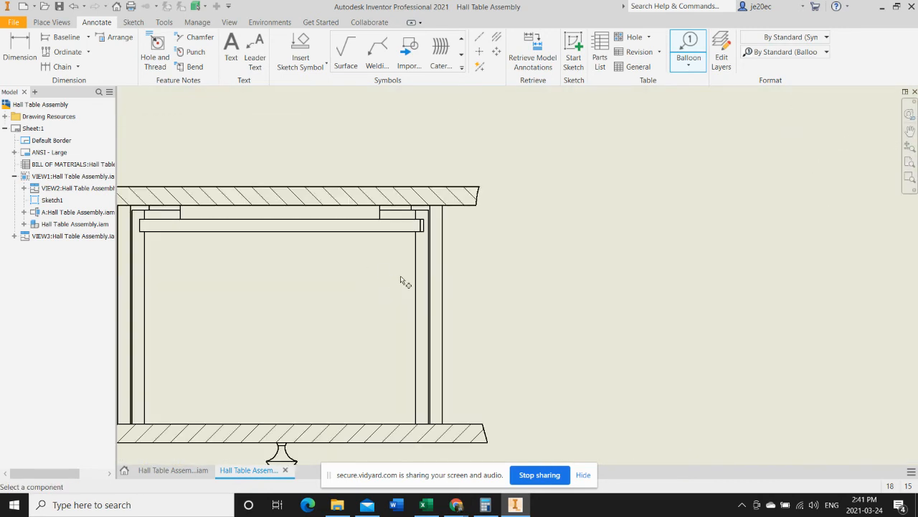
left_click(430, 307)
left_click(580, 320)
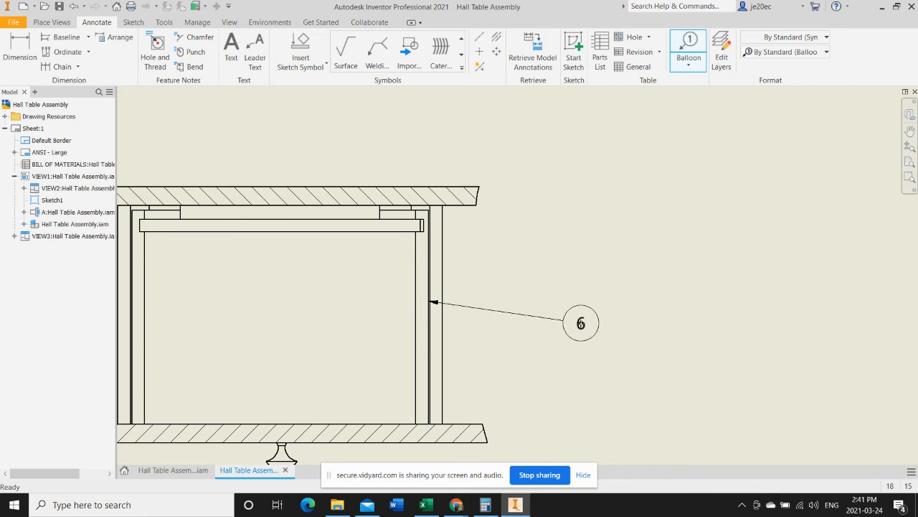
right_click(581, 324)
left_click(615, 324)
Attach an item balloon to the drawer left side in section view A-A, placed outside the section opposite the drawer right side's balloon.
scroll(615, 325, "down", 5)
scroll(780, 322, "up", 6)
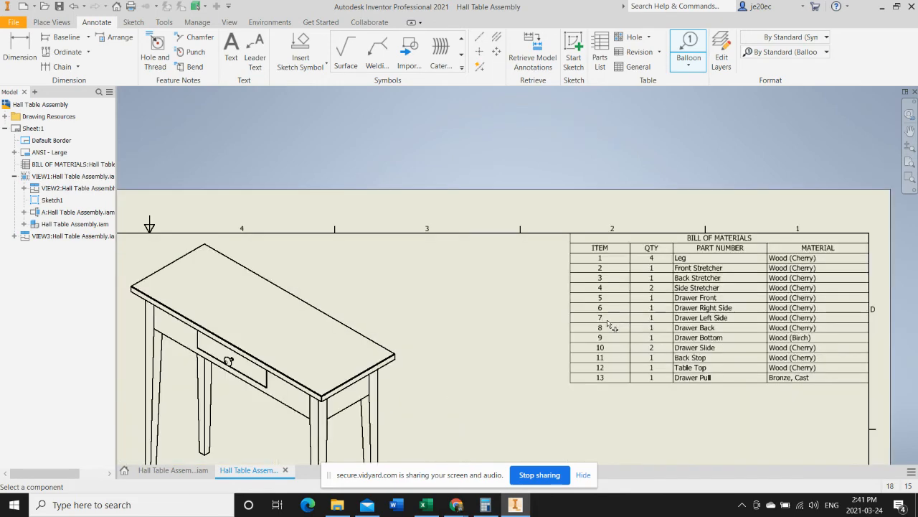
scroll(609, 326, "down", 5)
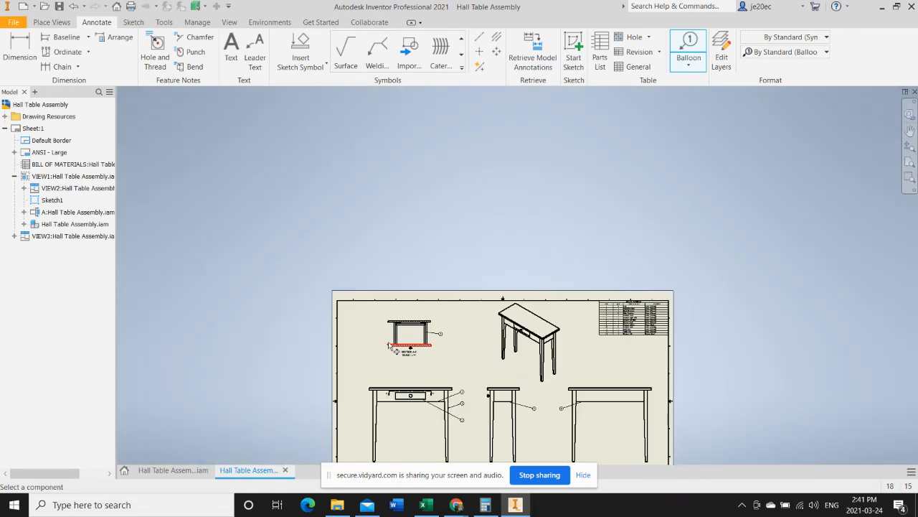
scroll(391, 341, "up", 4)
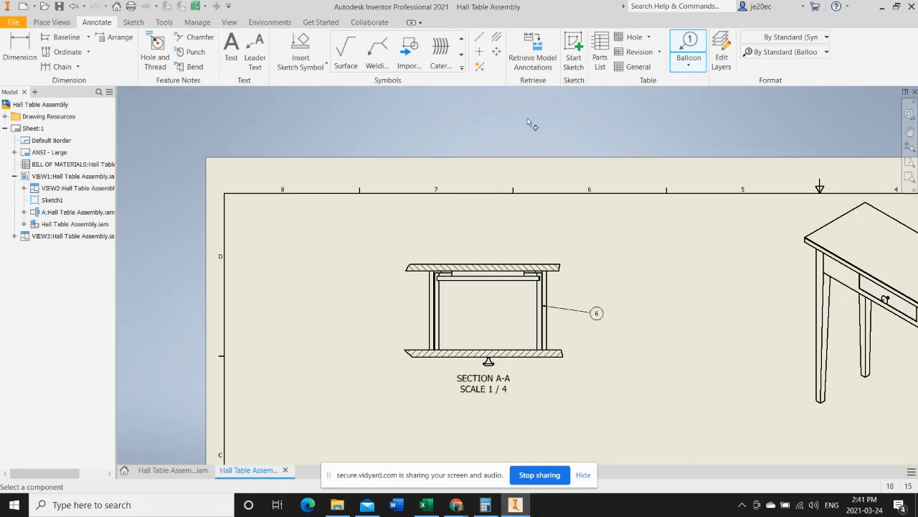
left_click(436, 314)
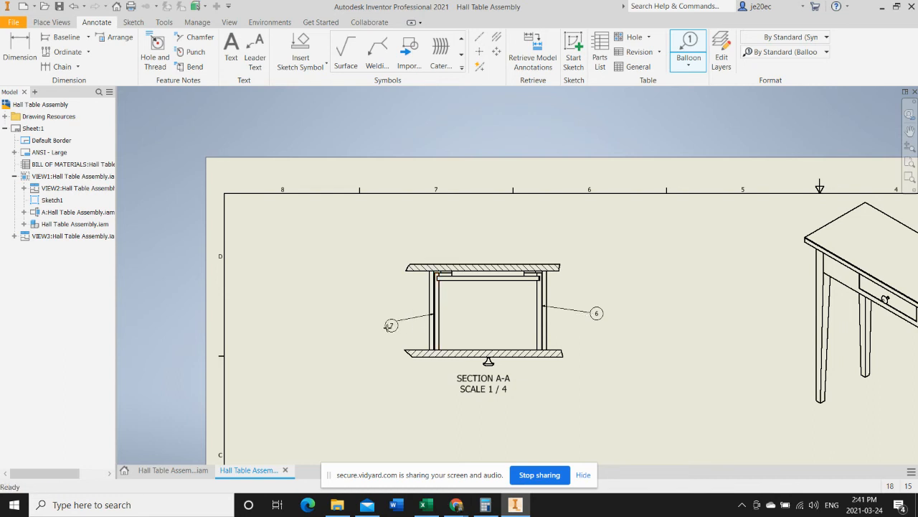
right_click(387, 325)
left_click(423, 325)
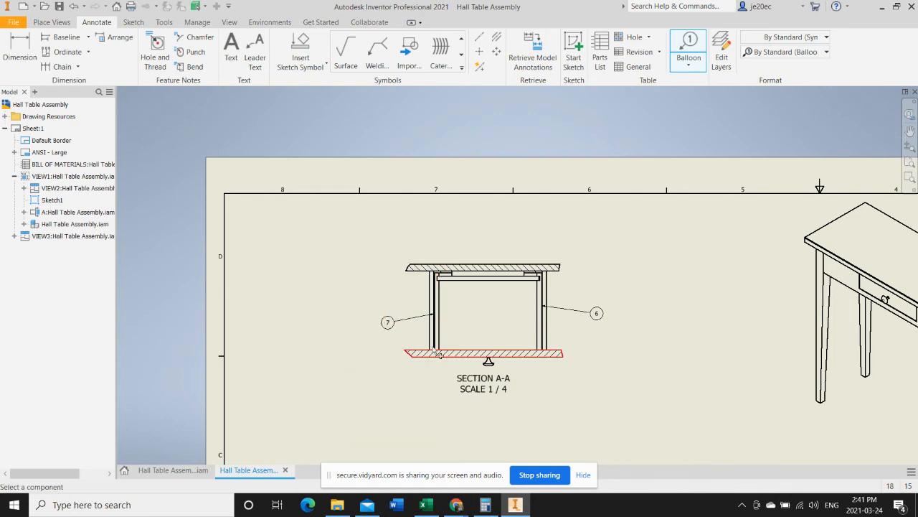
scroll(656, 338, "down", 5)
middle_click_drag(672, 347, 515, 275)
scroll(445, 216, "up", 4)
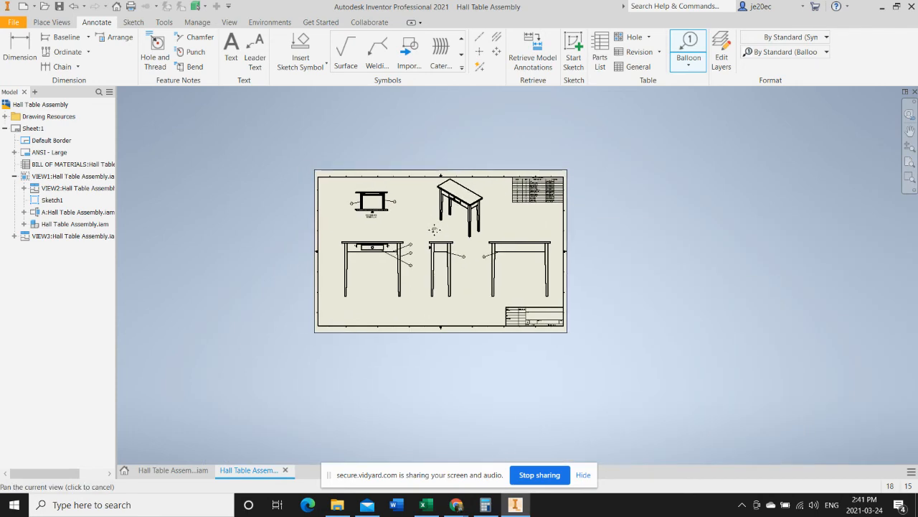
Dimension the tabletop's overall width in the front view, placing the dimension above the table.
scroll(596, 185, "up", 4)
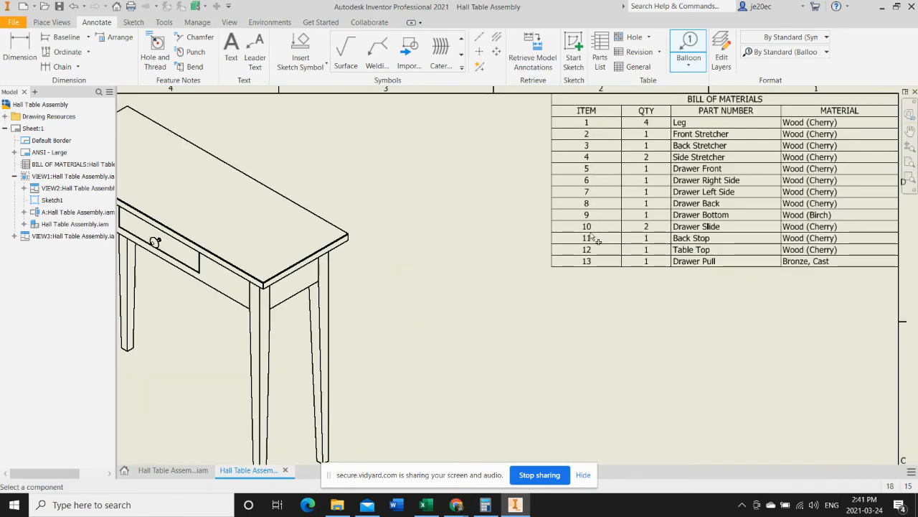
scroll(506, 313, "down", 2)
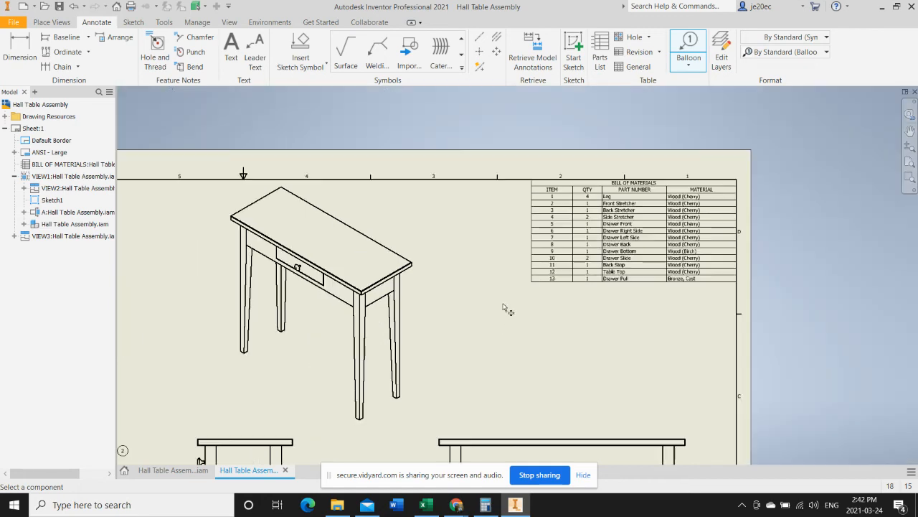
middle_click_drag(498, 334, 629, 183)
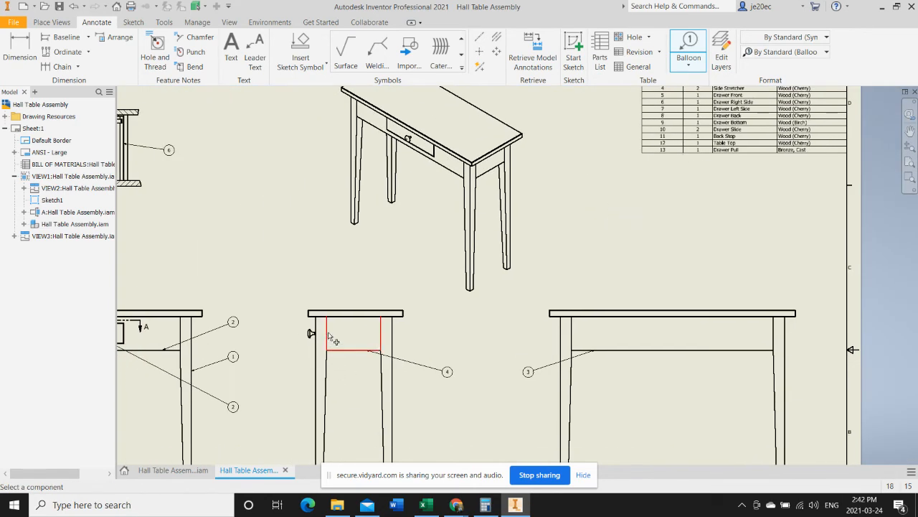
scroll(330, 329, "up", 2)
scroll(330, 330, "down", 5)
middle_click_drag(345, 335, 484, 305)
left_click(20, 49)
scroll(351, 268, "down", 1)
scroll(351, 271, "up", 4)
left_click(353, 276)
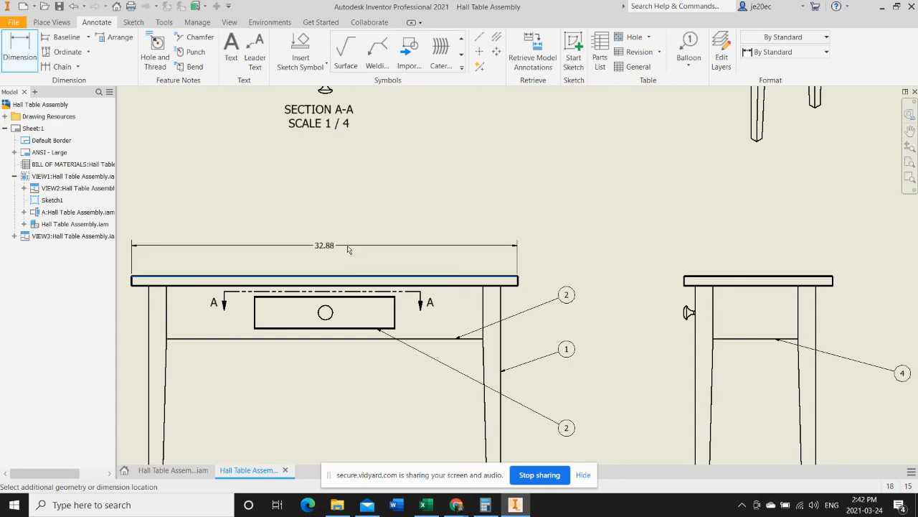
left_click(349, 249)
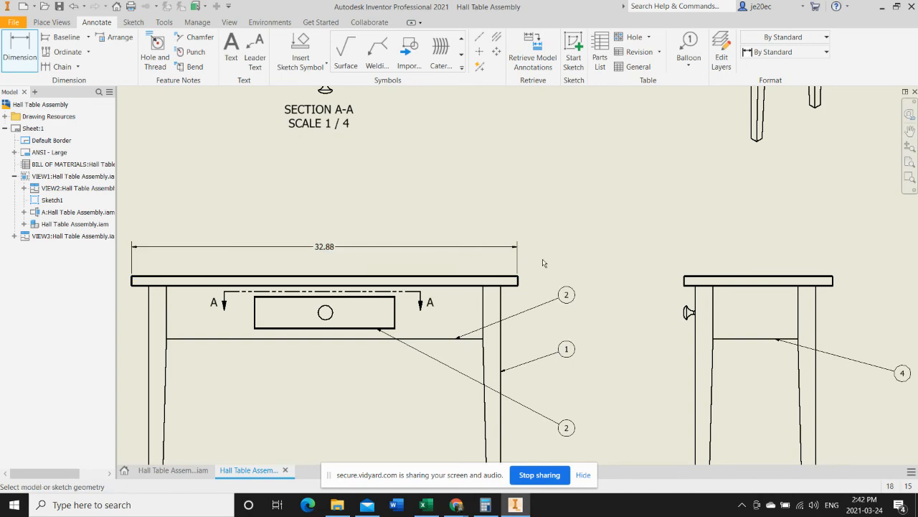
Dimension the tabletop's overall depth in the side view, placing the dimension above the table.
scroll(546, 263, "up", 3)
scroll(558, 269, "down", 5)
scroll(612, 315, "up", 2)
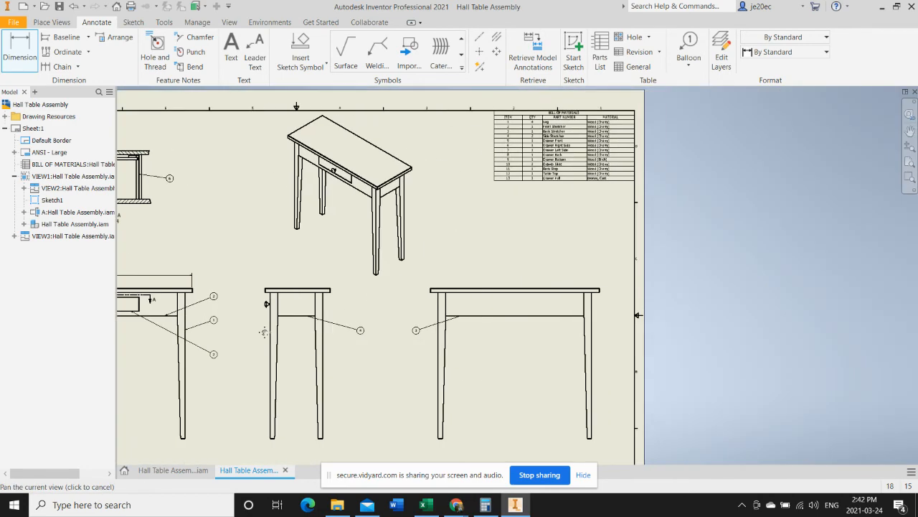
left_click(292, 290)
left_click(290, 273)
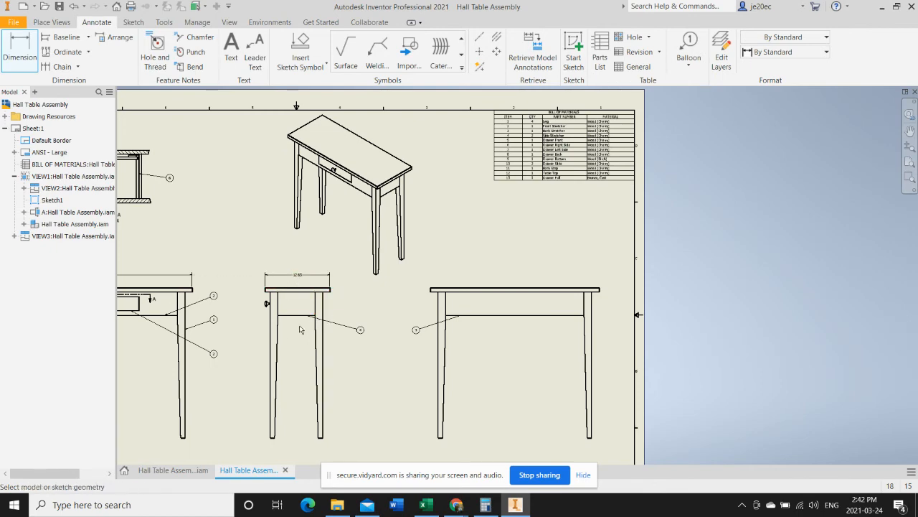
Dimension the table's overall height in the back view, from the tabletop's upper edge to the leg's bottom, placed between the side and back views.
middle_click_drag(296, 335, 498, 270)
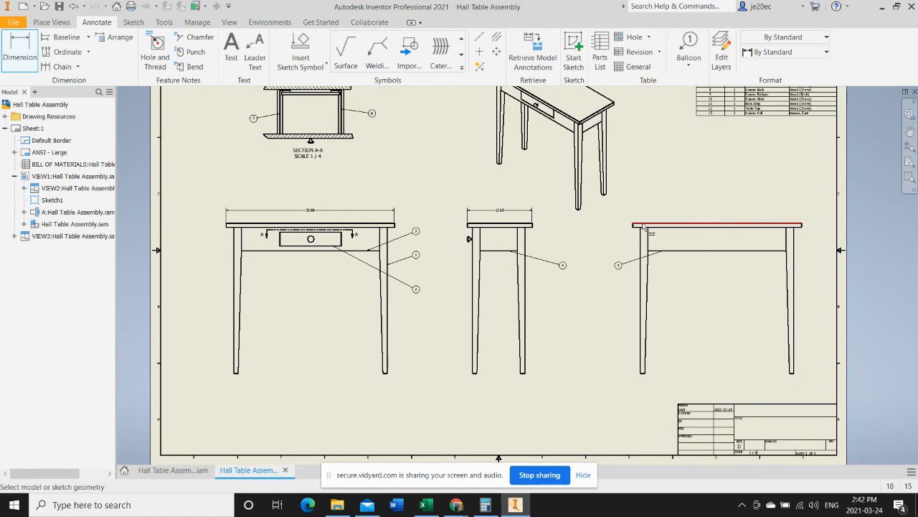
scroll(644, 226, "down", 2)
scroll(645, 226, "up", 8)
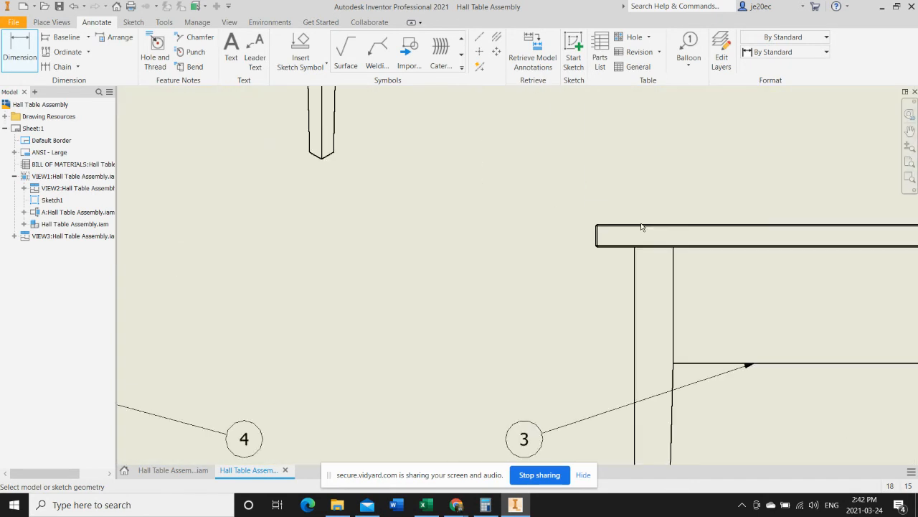
left_click(572, 229)
scroll(579, 262, "up", 3)
scroll(584, 287, "up", 1)
scroll(588, 323, "down", 5)
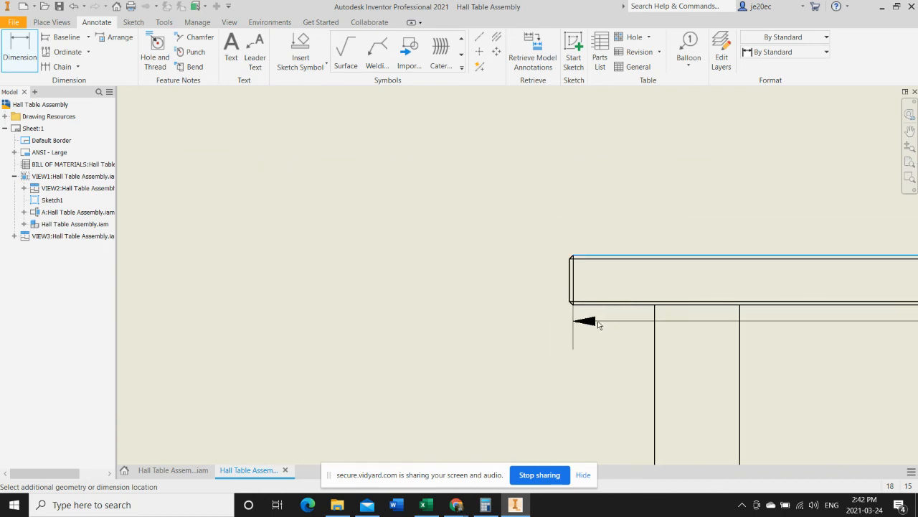
middle_click_drag(615, 370, 523, 126)
scroll(528, 375, "up", 5)
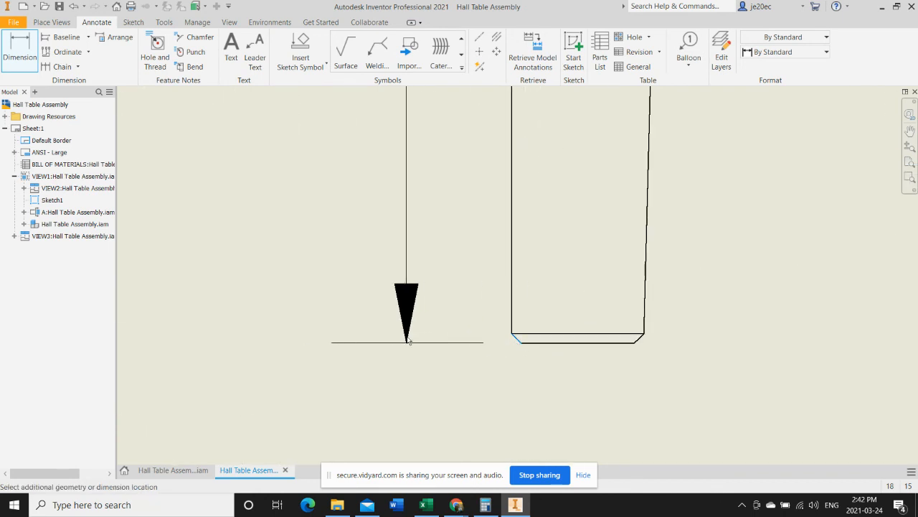
scroll(361, 338, "up", 5)
scroll(353, 336, "down", 6)
scroll(353, 335, "down", 6)
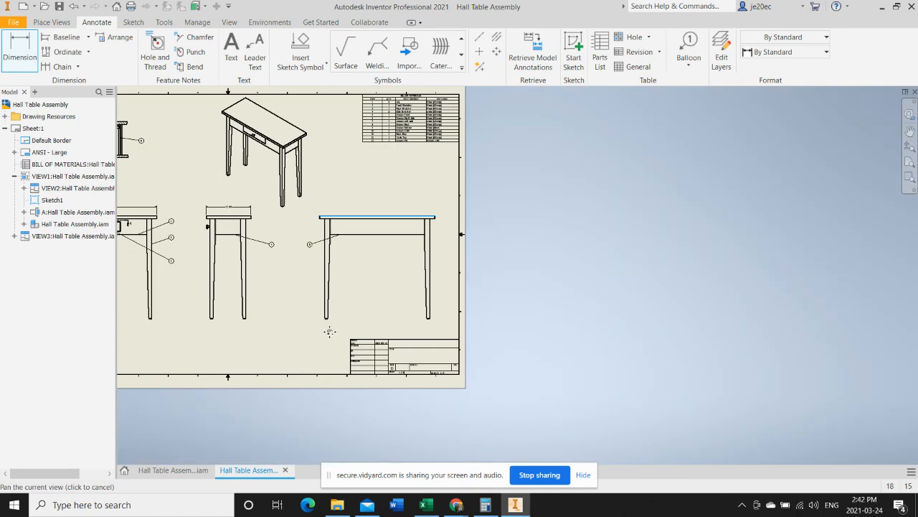
middle_click_drag(322, 324, 441, 355)
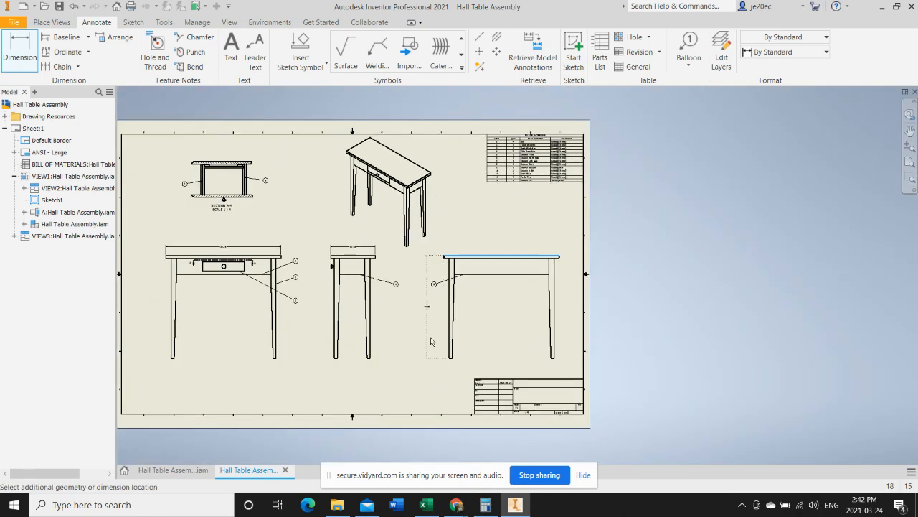
left_click(429, 337)
scroll(421, 335, "up", 6)
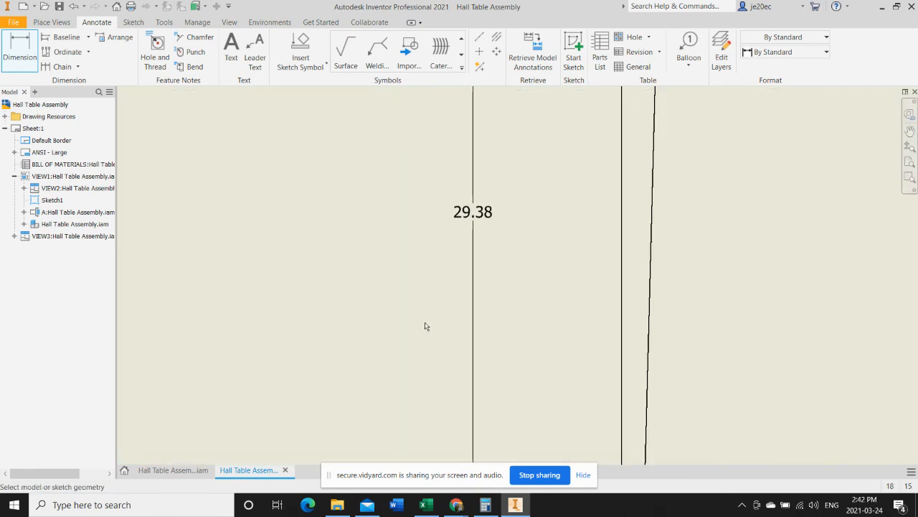
scroll(430, 326, "down", 6)
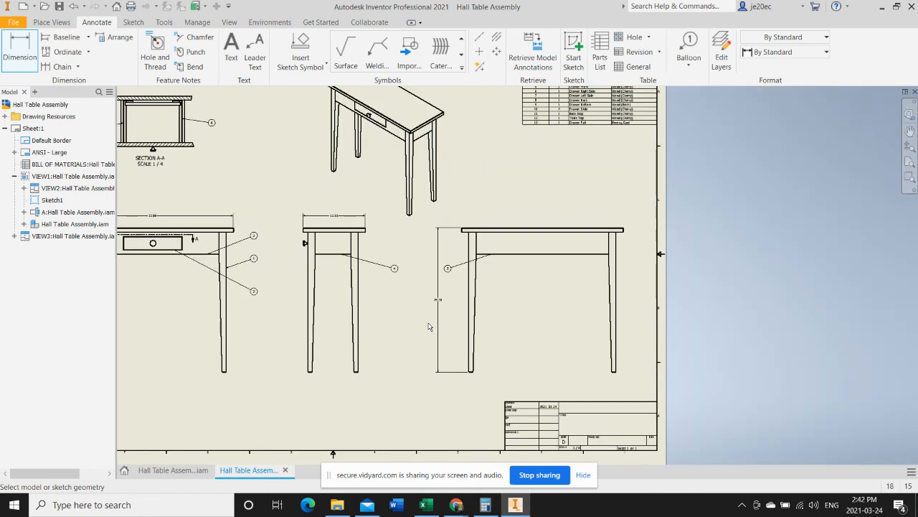
middle_click_drag(217, 186, 299, 195)
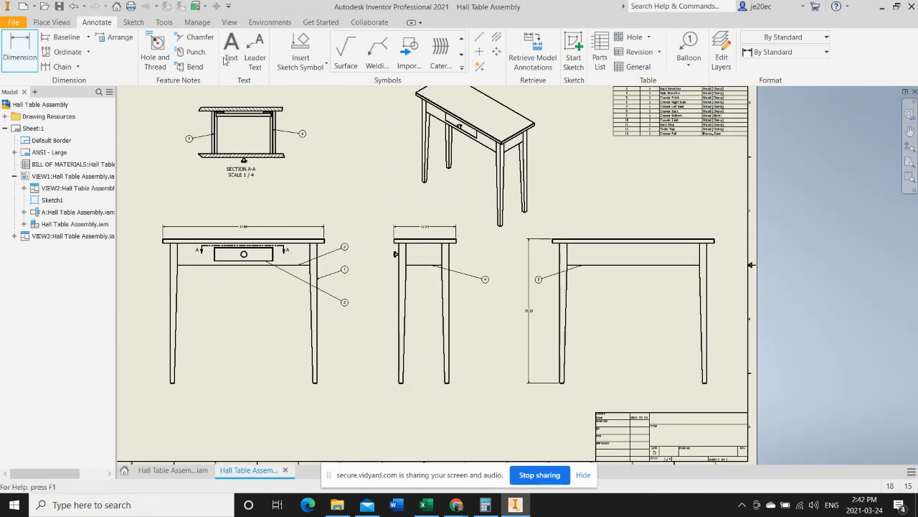
Set the linear format of the Default (ANSI) dimension style to Fraction (Diagonal), keeping inches as the unit, and save the style.
left_click(197, 22)
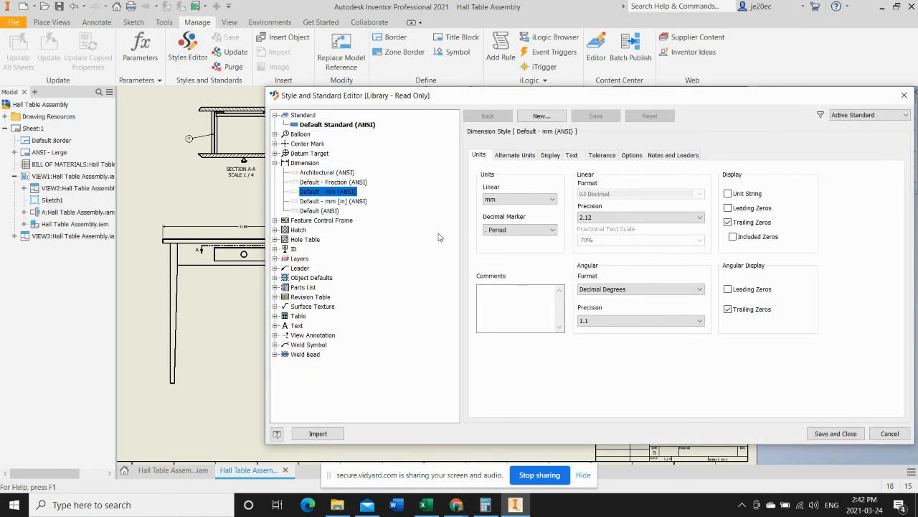
left_click(321, 211)
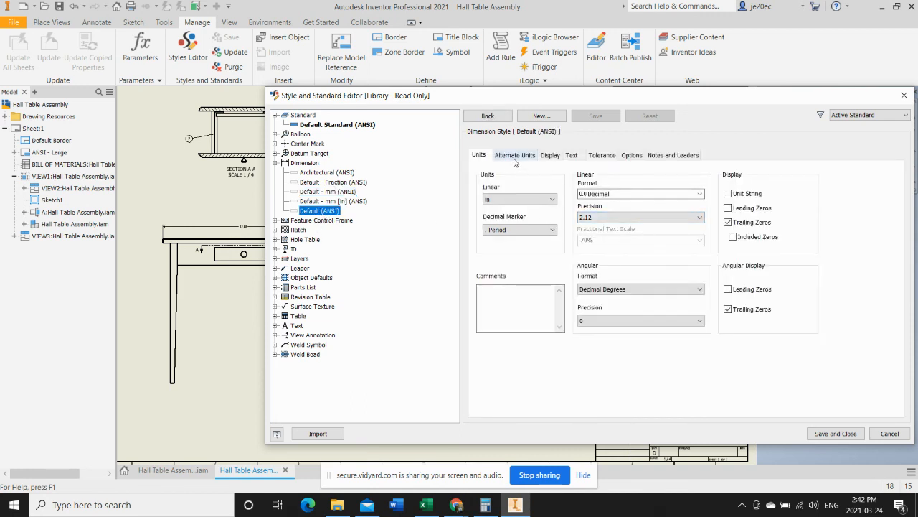
left_click(551, 230)
left_click(517, 240)
left_click(554, 200)
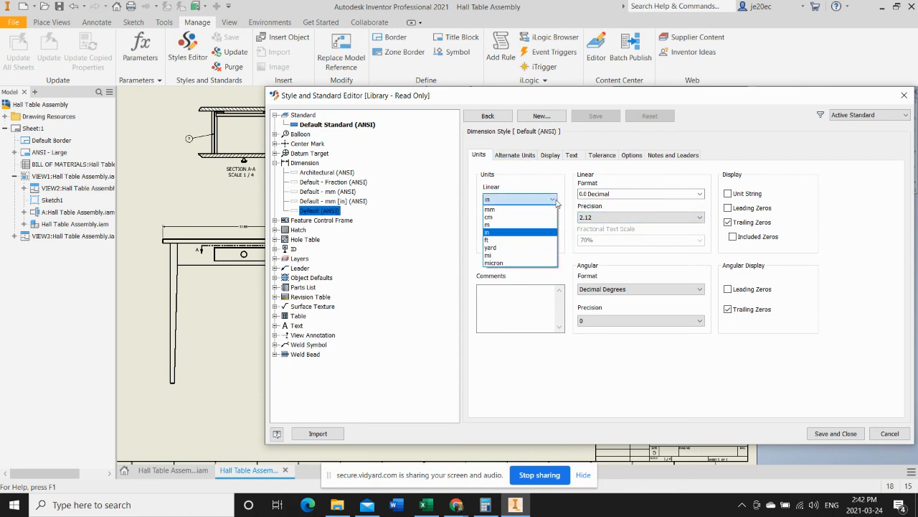
left_click(556, 202)
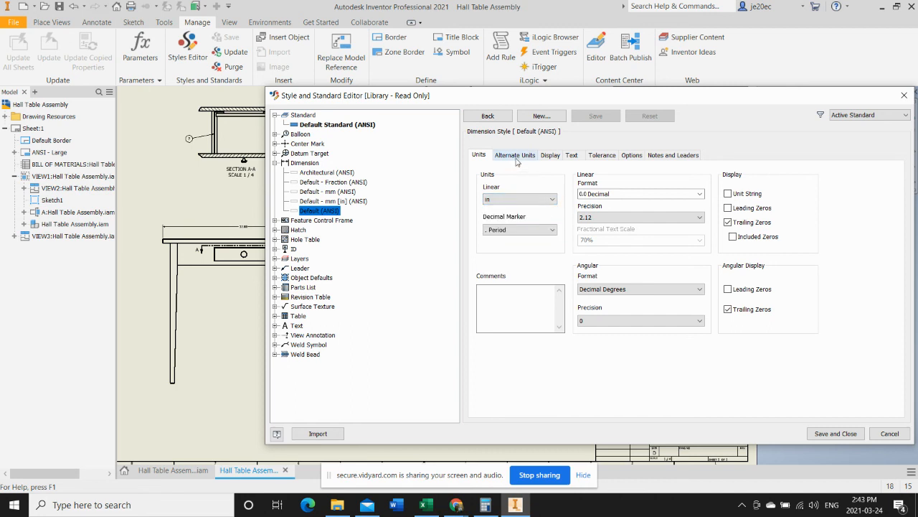
left_click(646, 194)
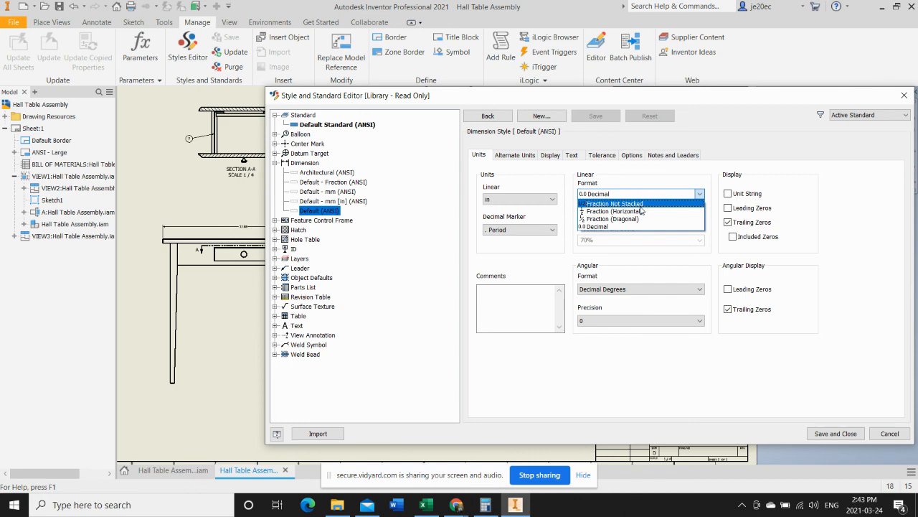
left_click(637, 219)
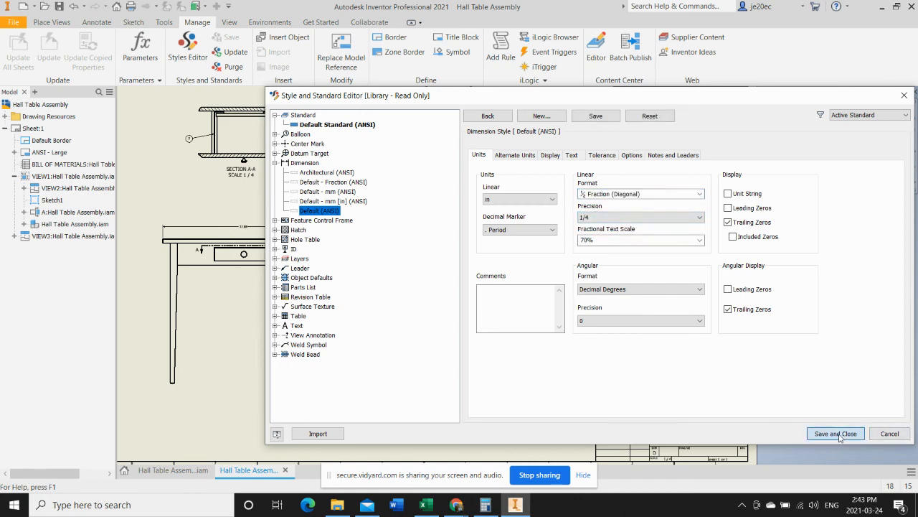
left_click(832, 433)
Check how the overall width and height dimensions read in the fraction format.
scroll(422, 228, "up", 5)
left_click(441, 235)
scroll(441, 235, "down", 5)
scroll(283, 236, "up", 4)
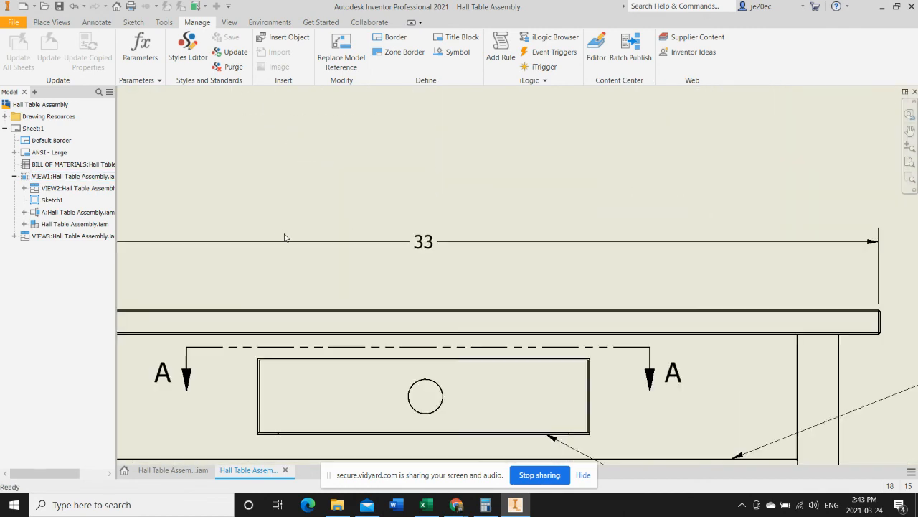
scroll(307, 244, "down", 3)
scroll(668, 332, "up", 5)
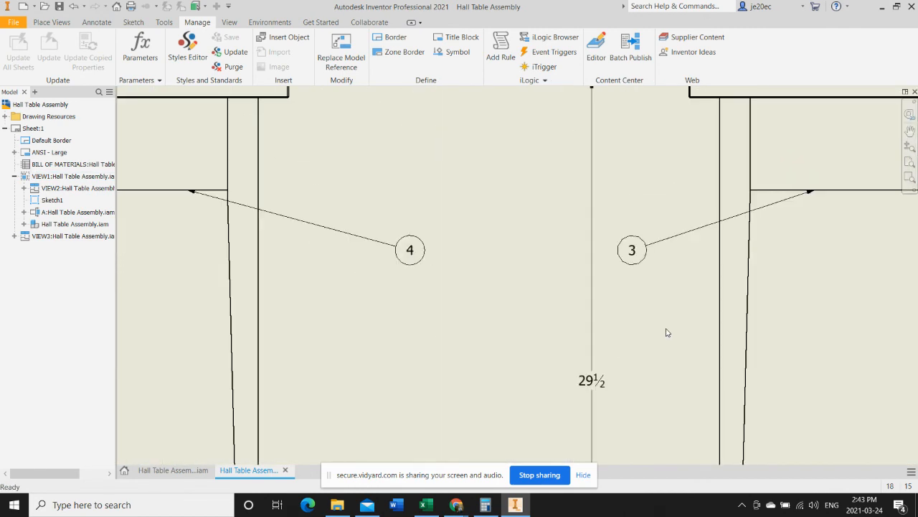
scroll(667, 332, "down", 5)
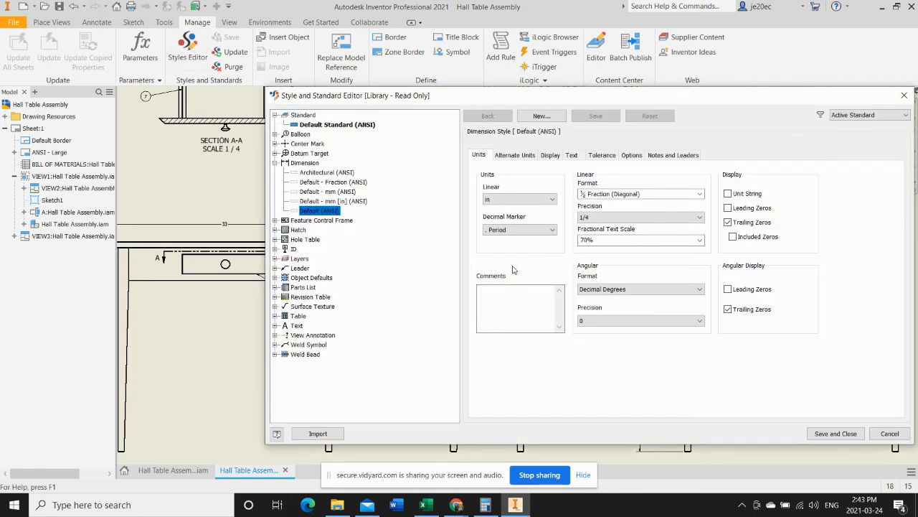
Set the linear precision of the Default (ANSI) dimension style to 1/8 and save the style.
left_click(700, 217)
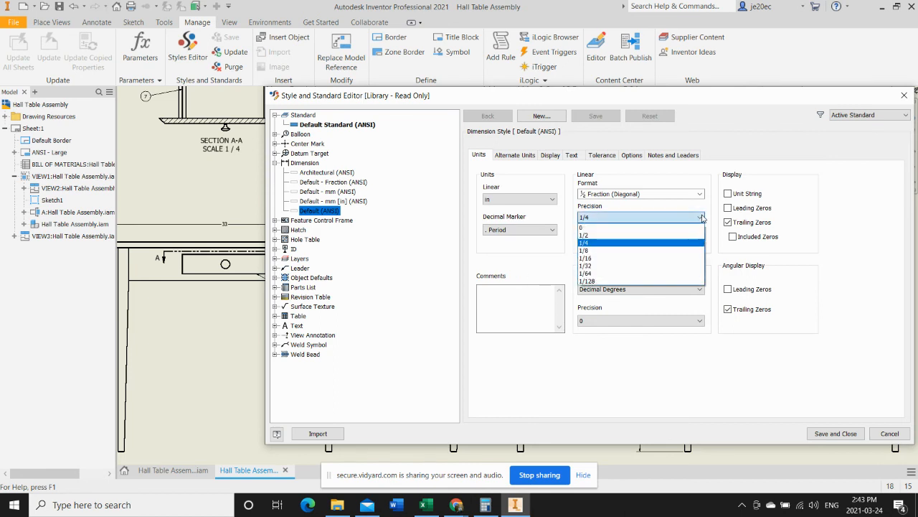
left_click(622, 251)
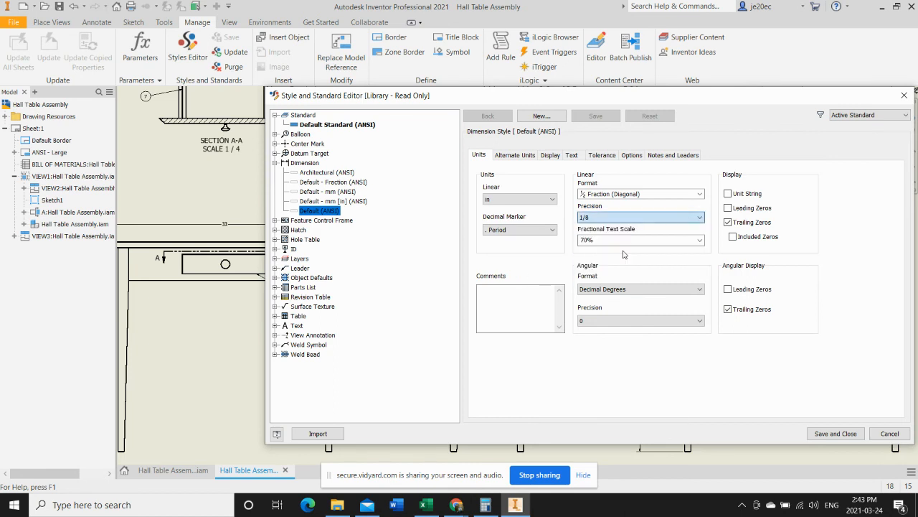
left_click(837, 434)
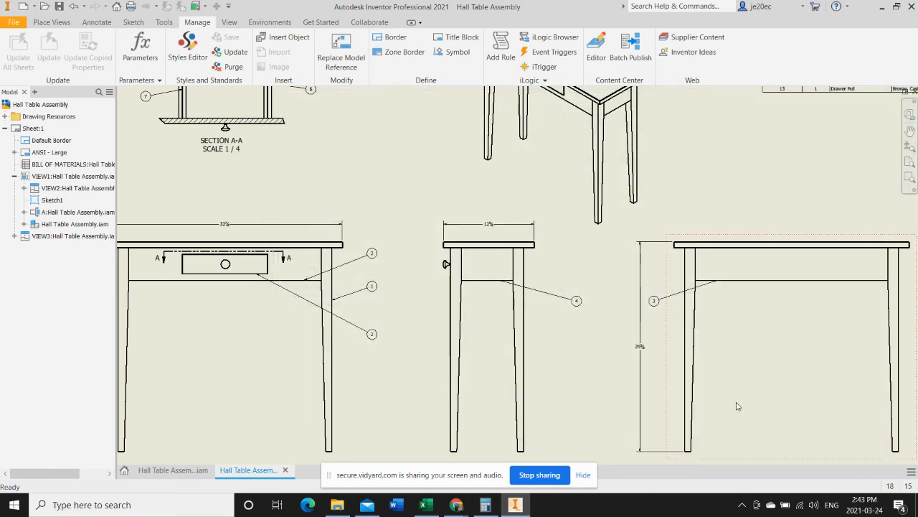
Check the fractional values of the overall depth and height dimensions at the finer precision.
scroll(465, 219, "up", 5)
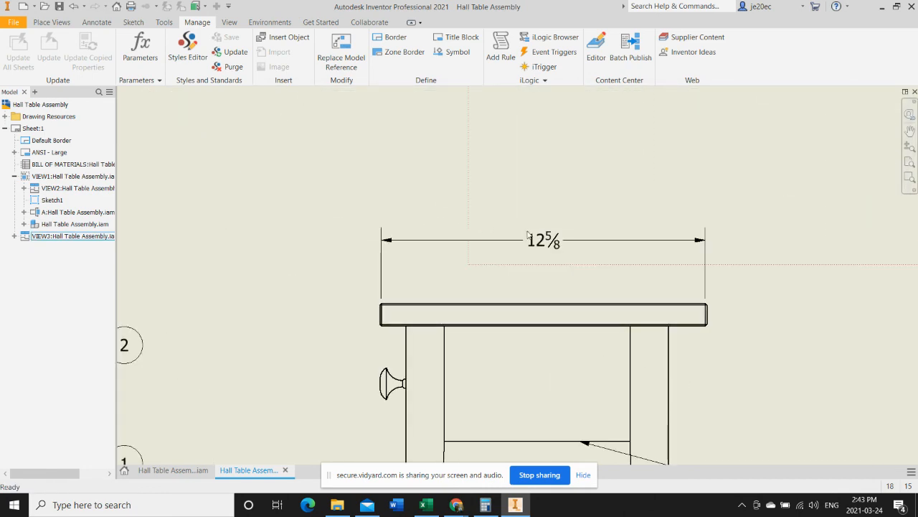
scroll(563, 241, "down", 5)
scroll(403, 244, "up", 6)
scroll(404, 243, "down", 5)
scroll(433, 285, "up", 6)
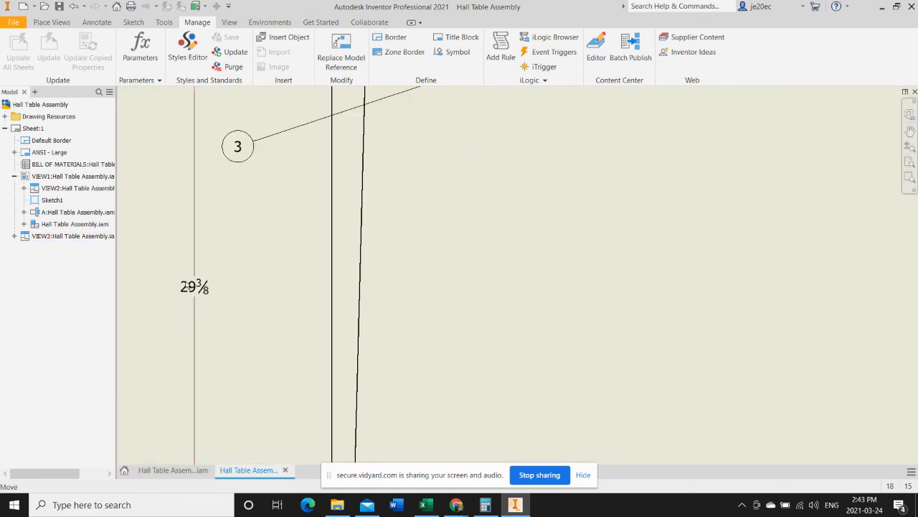
scroll(181, 291, "down", 4)
middle_click_drag(199, 289, 471, 289)
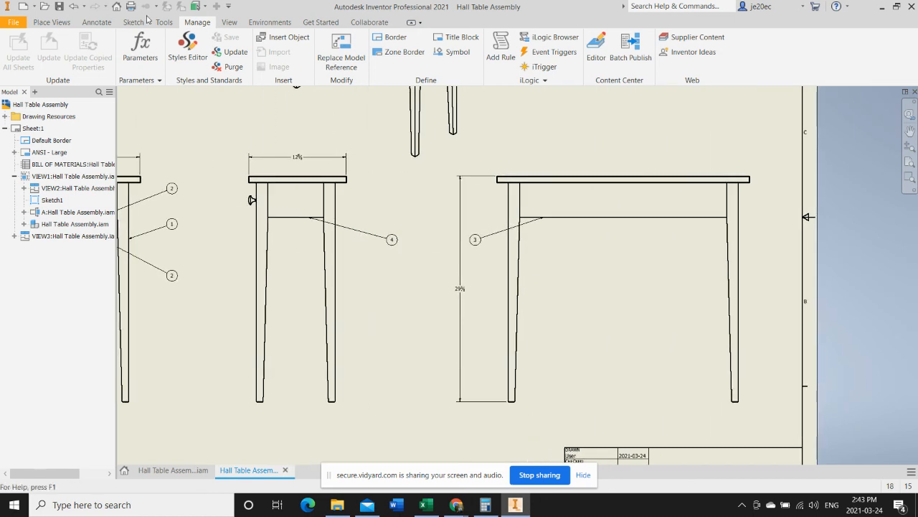